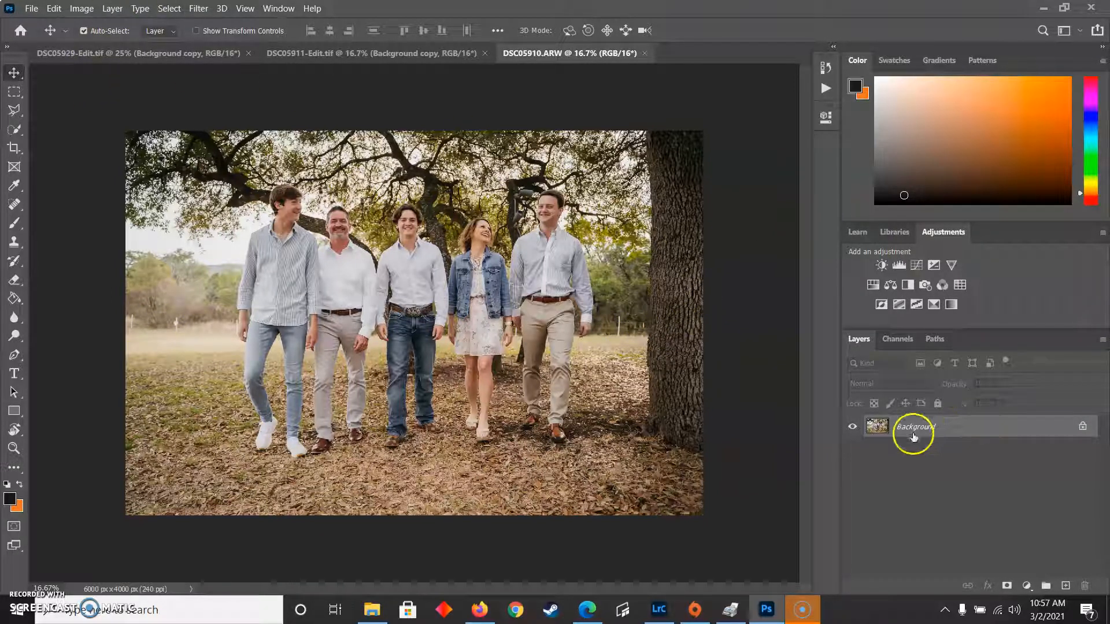
Duplicate the Background layer within the same document as "Background copy".
{"action": "right_click", "coordinate": [935, 428]}
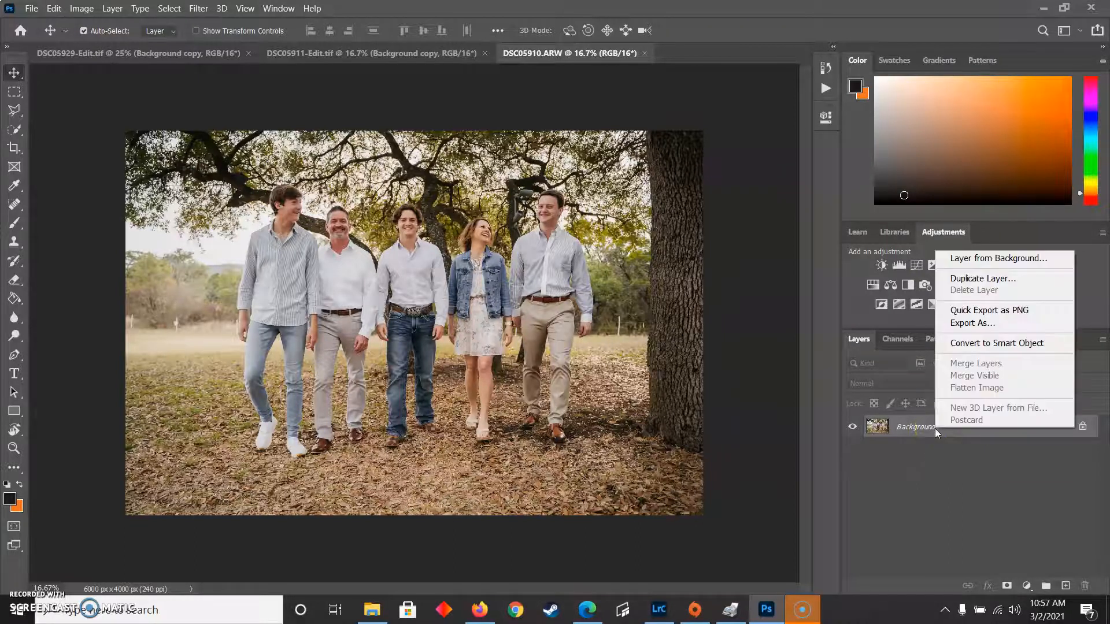
{"action": "left_click", "coordinate": [981, 278]}
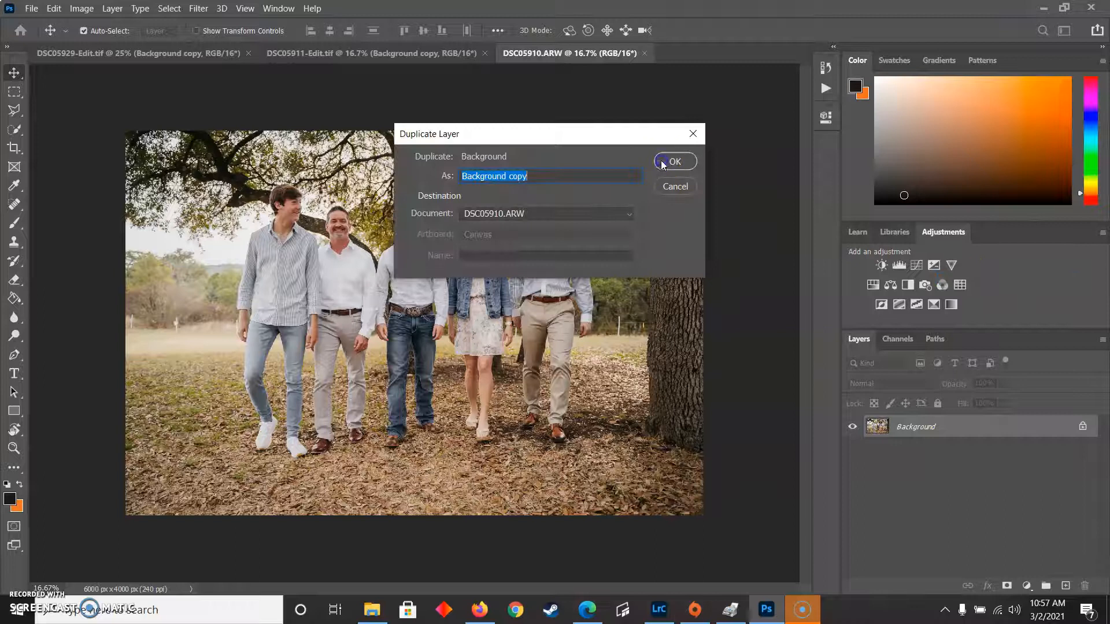
{"action": "left_click", "coordinate": [672, 162]}
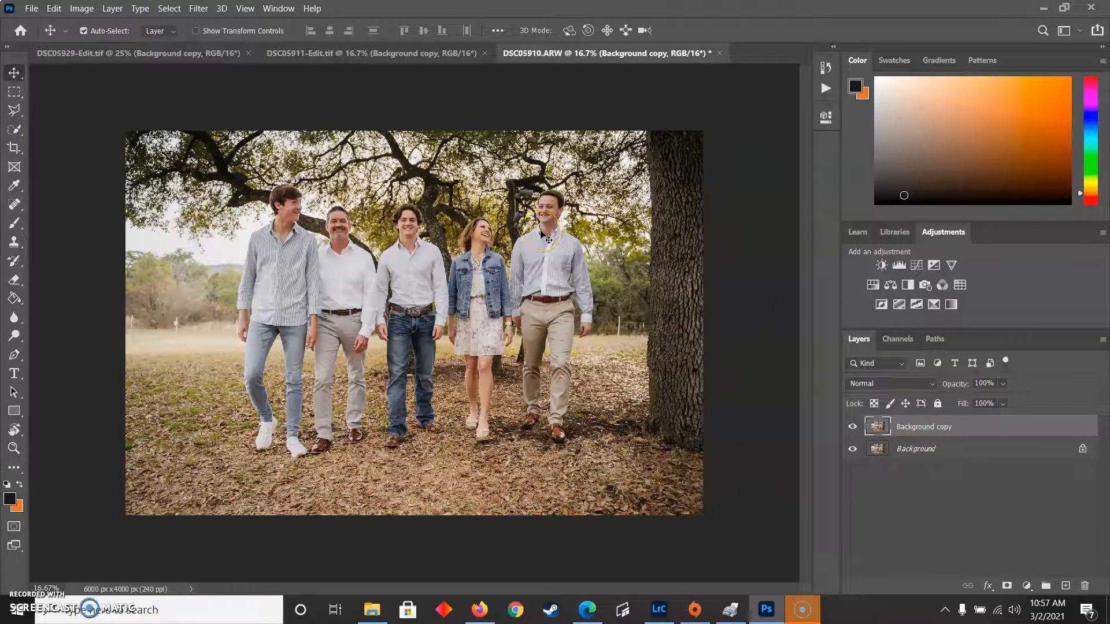
Activate the Spot Healing Brush tool with a brush size of 60 for retouching the family photo.
{"action": "key", "text": "ctrl"}
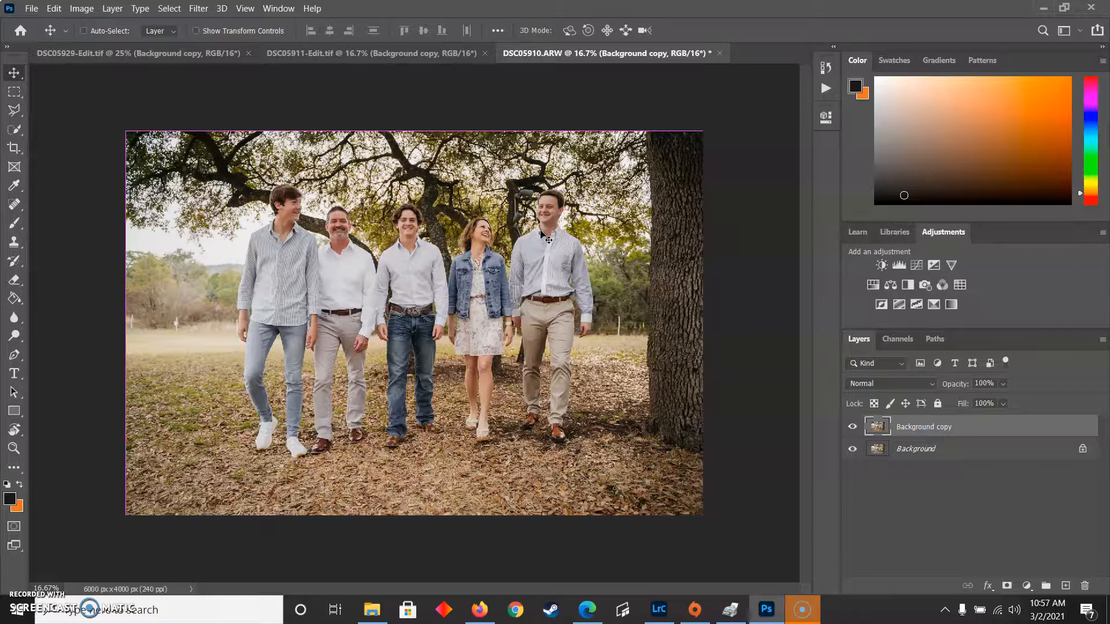
{"action": "key", "text": "ctrl+plus"}
{"action": "key", "text": "ctrl+plus"}
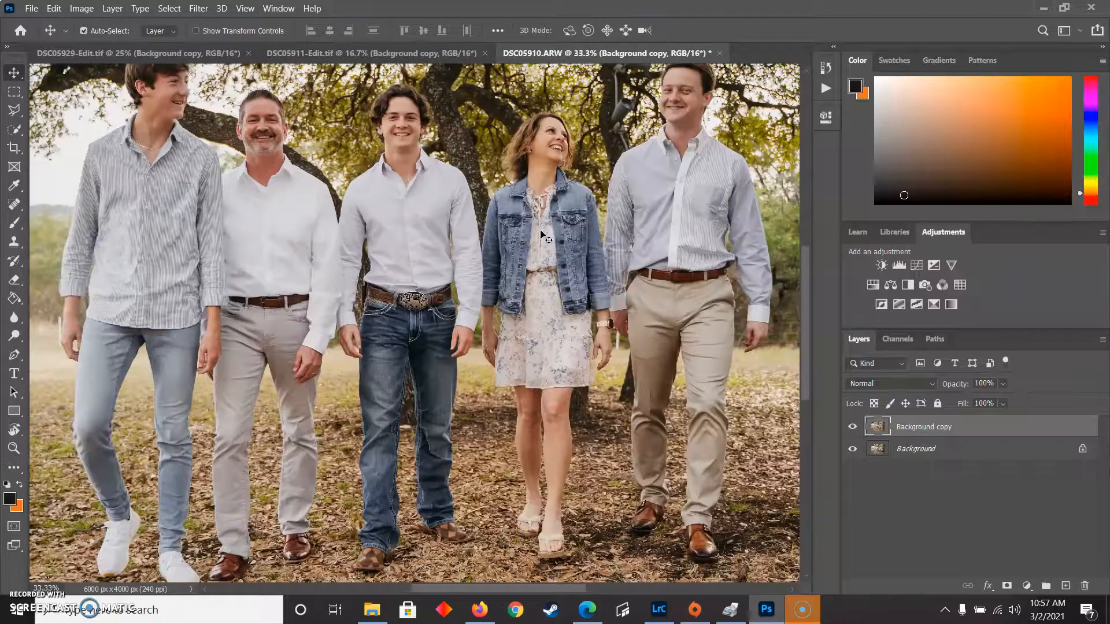
{"action": "left_click_drag", "start_coordinate": [726, 173], "coordinate": [655, 282]}
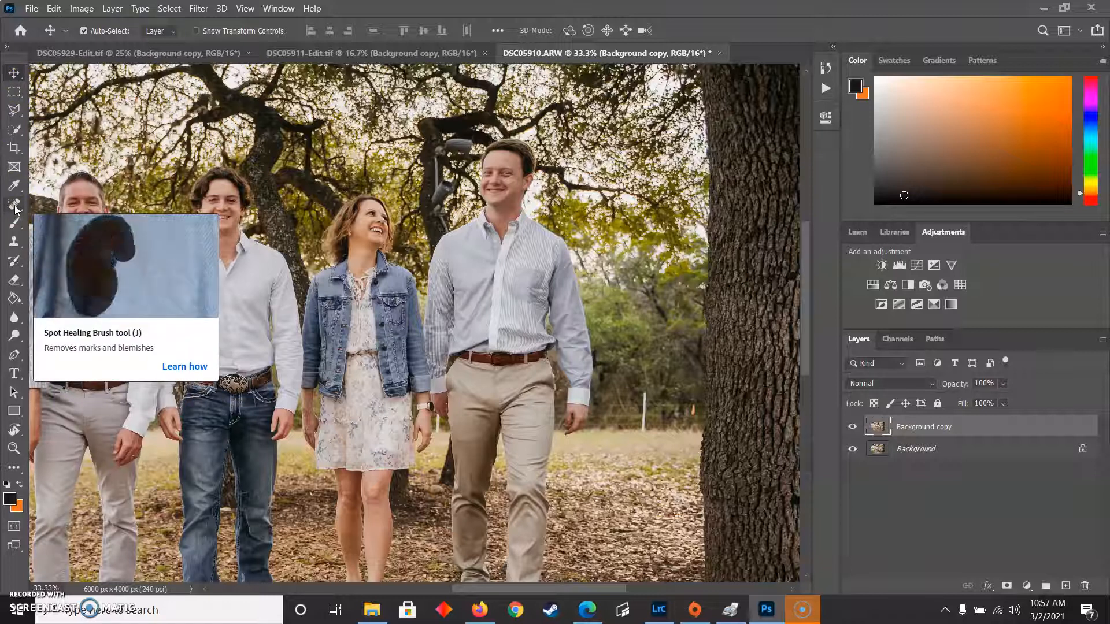
{"action": "mouse_move", "coordinate": [16, 209]}
{"action": "left_mouse_down"}
{"action": "mouse_move", "coordinate": [68, 211]}
{"action": "mouse_move", "coordinate": [68, 247]}
{"action": "left_mouse_up"}
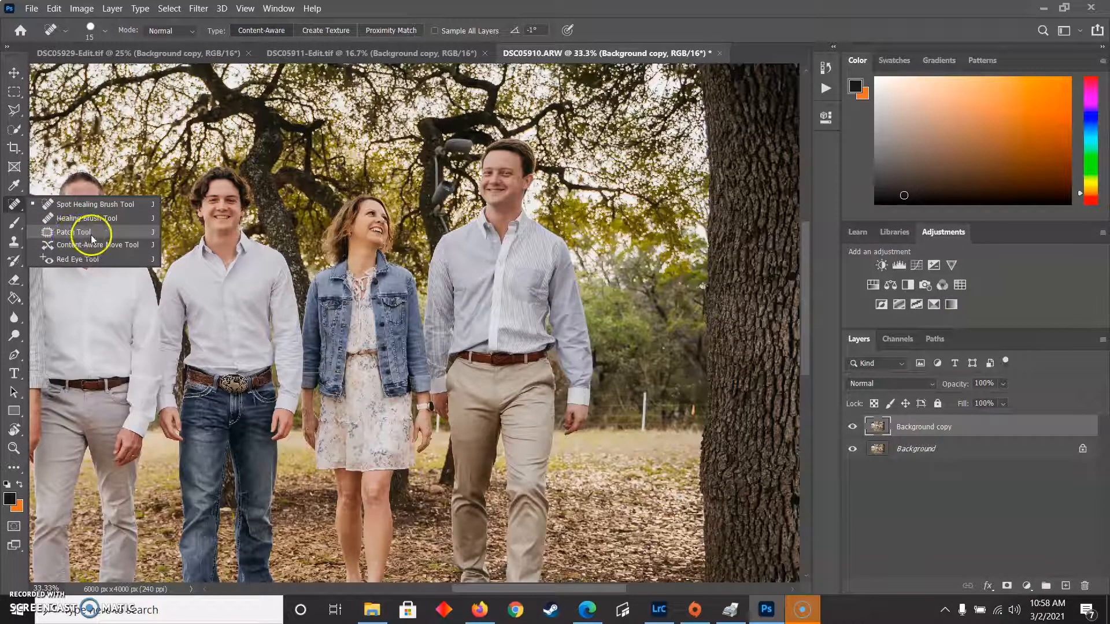
{"action": "left_click", "coordinate": [70, 210]}
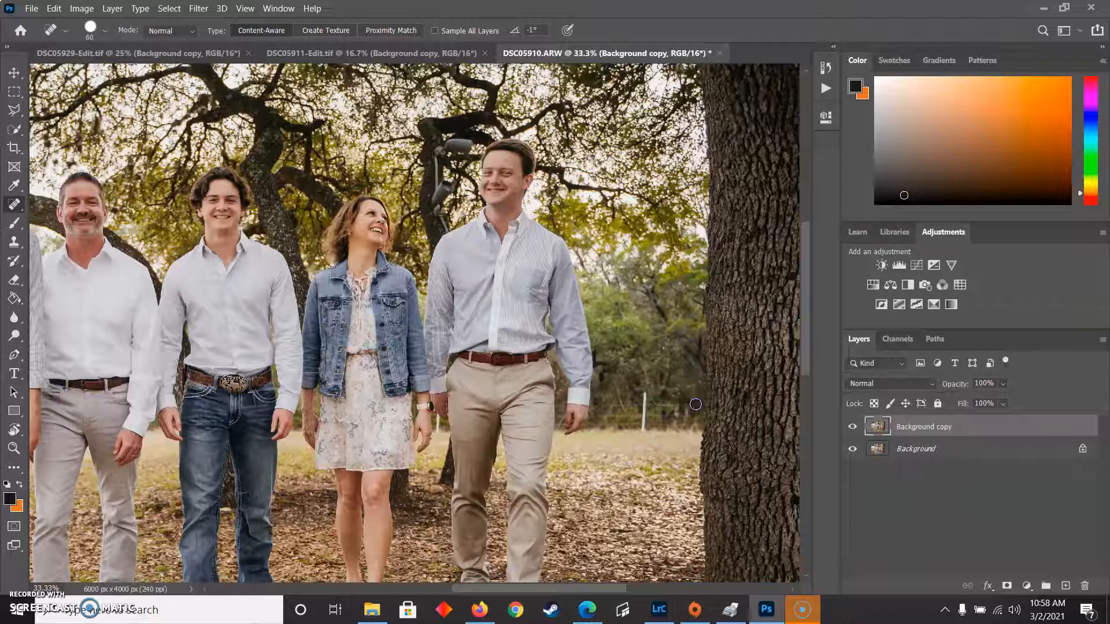
Try to brush out the fence post in the field beside the striped-shirt young man, reducing the brush to 40.
{"action": "left_click_drag", "start_coordinate": [436, 186], "coordinate": [619, 163]}
{"action": "left_click_drag", "start_coordinate": [456, 297], "coordinate": [665, 298]}
{"action": "left_click_drag", "start_coordinate": [461, 295], "coordinate": [479, 346]}
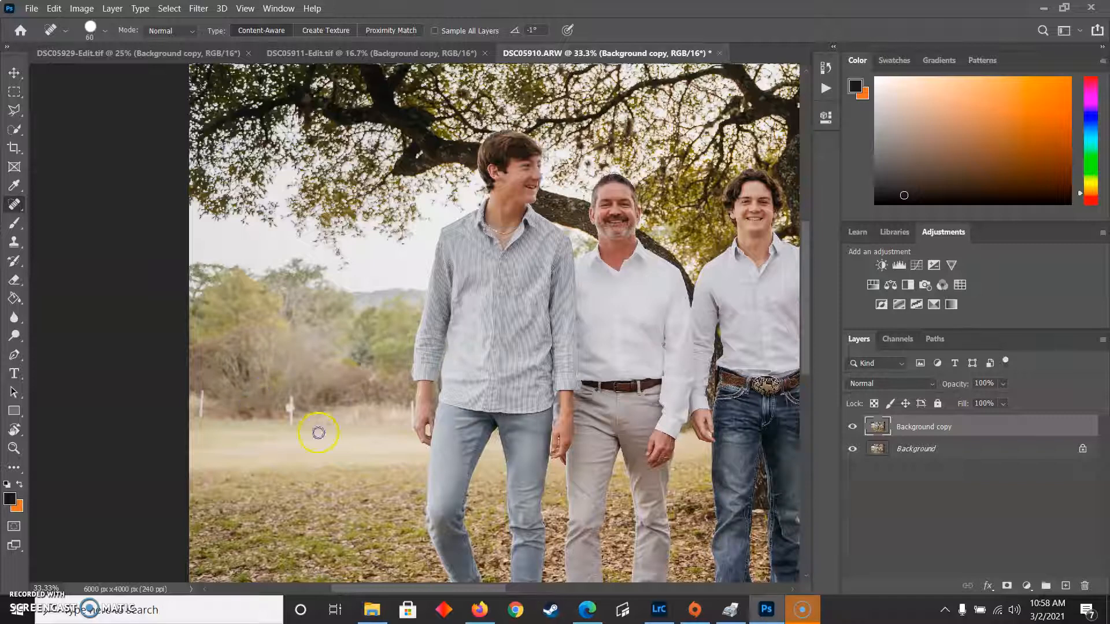
{"action": "left_click_drag", "start_coordinate": [487, 379], "coordinate": [584, 303]}
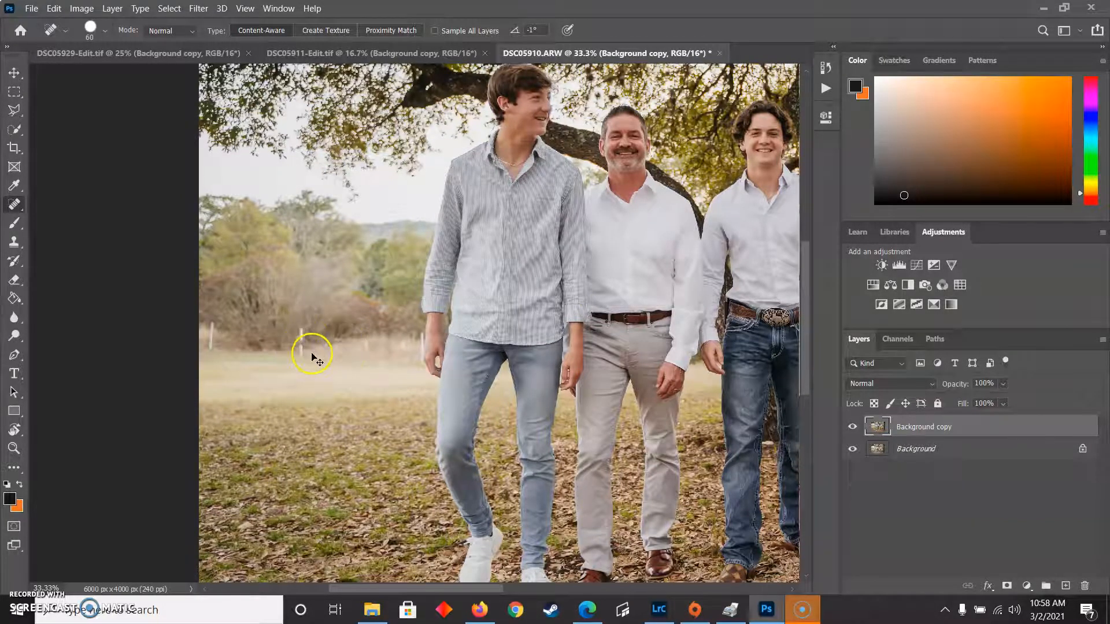
{"action": "left_click_drag", "start_coordinate": [303, 328], "coordinate": [302, 347]}
{"action": "key", "text": "bracketleft"}
{"action": "key", "text": "bracketleft"}
{"action": "left_click_drag", "start_coordinate": [303, 329], "coordinate": [306, 339]}
Heal the blemishes on the striped-shirt young man's neck and around his mouth, reducing the brush to 15.
{"action": "left_click_drag", "start_coordinate": [751, 244], "coordinate": [159, 341]}
{"action": "left_click_drag", "start_coordinate": [678, 198], "coordinate": [581, 290]}
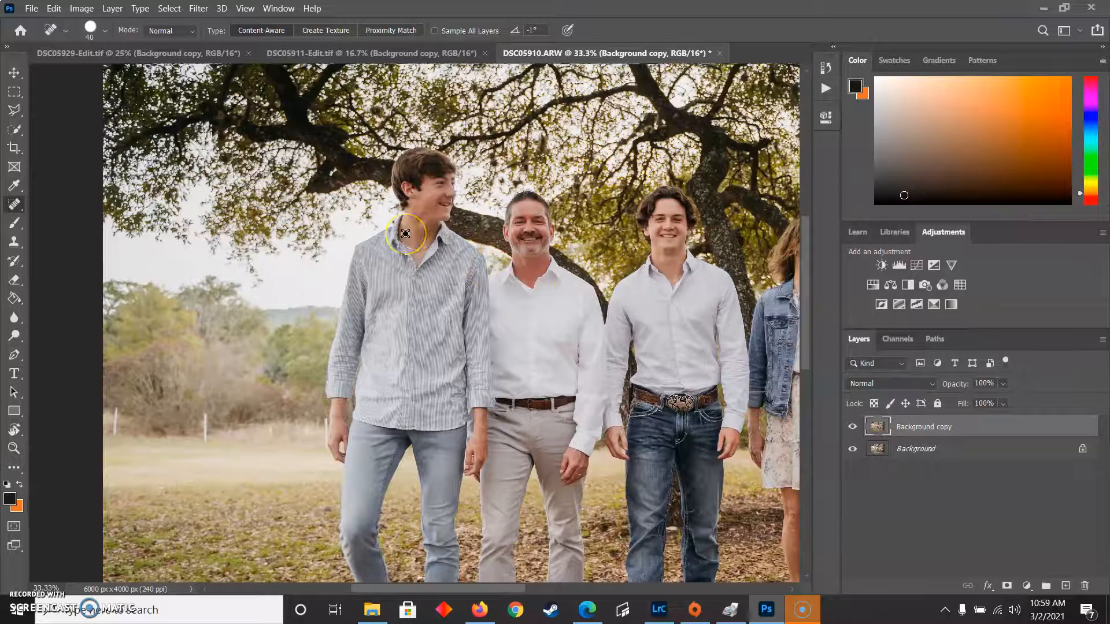
{"action": "key", "text": "ctrl+plus"}
{"action": "key", "text": "ctrl+plus"}
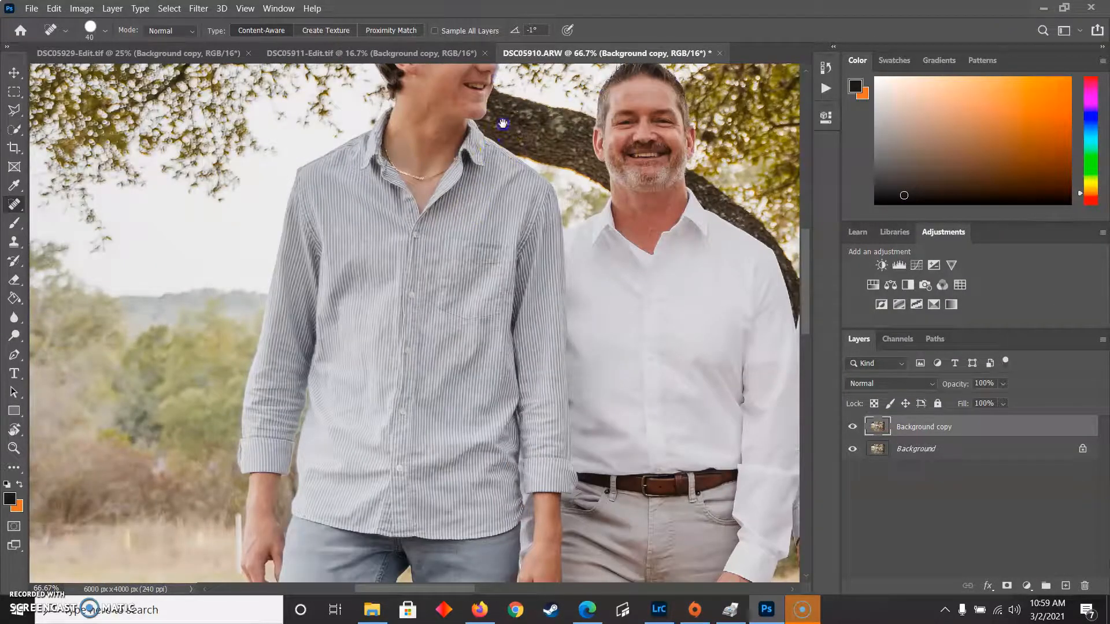
{"action": "left_click_drag", "start_coordinate": [503, 123], "coordinate": [501, 235]}
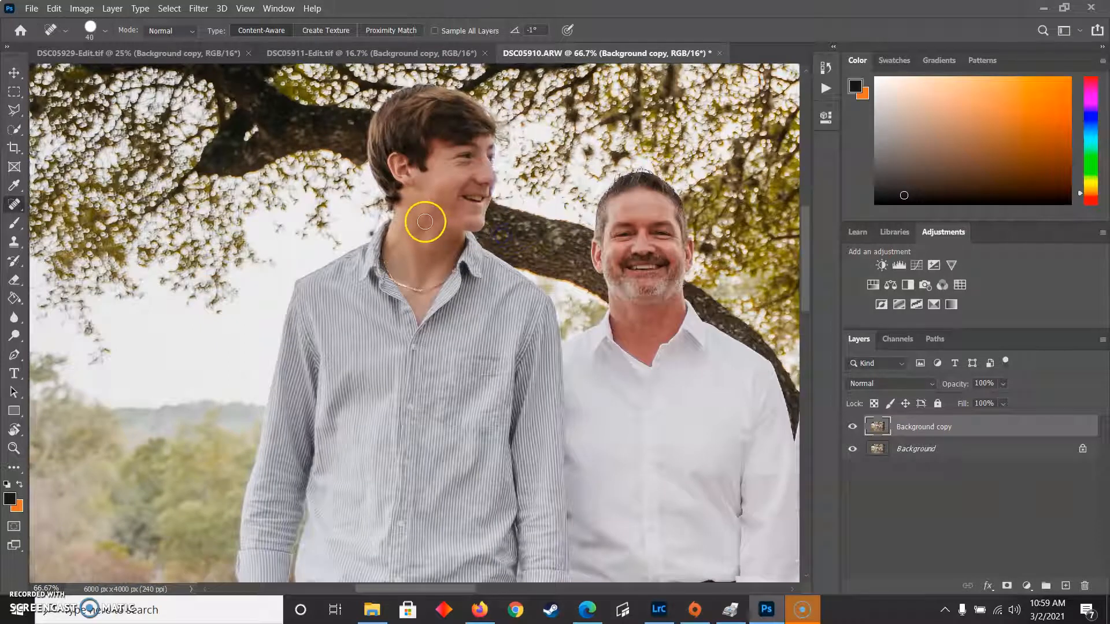
{"action": "key", "text": "["}
{"action": "left_click", "coordinate": [425, 217]}
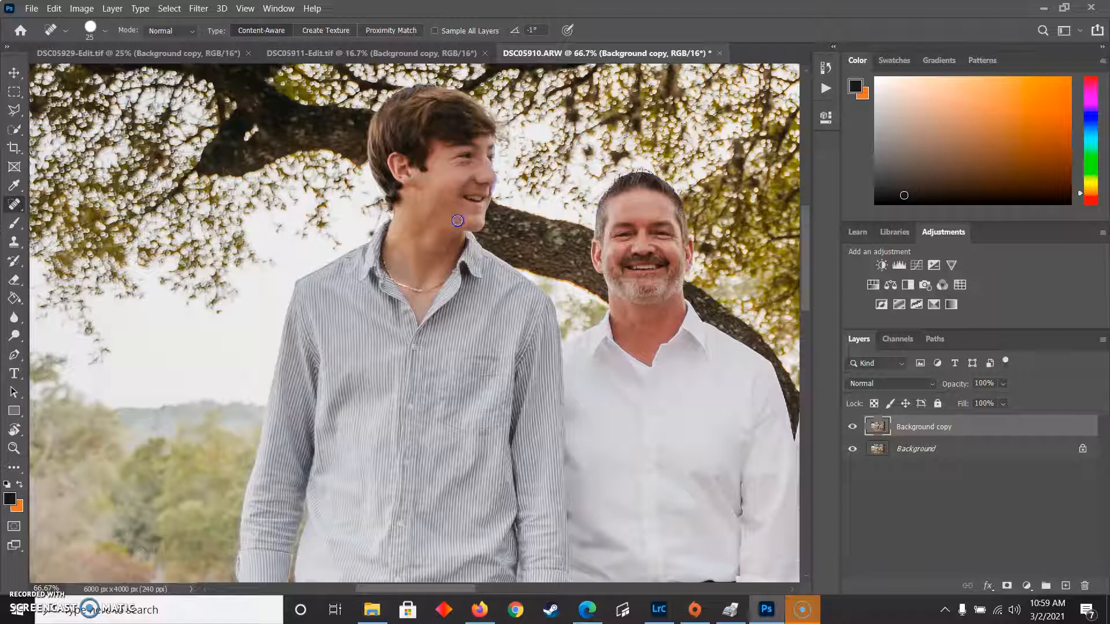
{"action": "left_click", "coordinate": [434, 227]}
{"action": "left_click", "coordinate": [478, 189]}
{"action": "left_click_drag", "start_coordinate": [486, 192], "coordinate": [482, 204]}
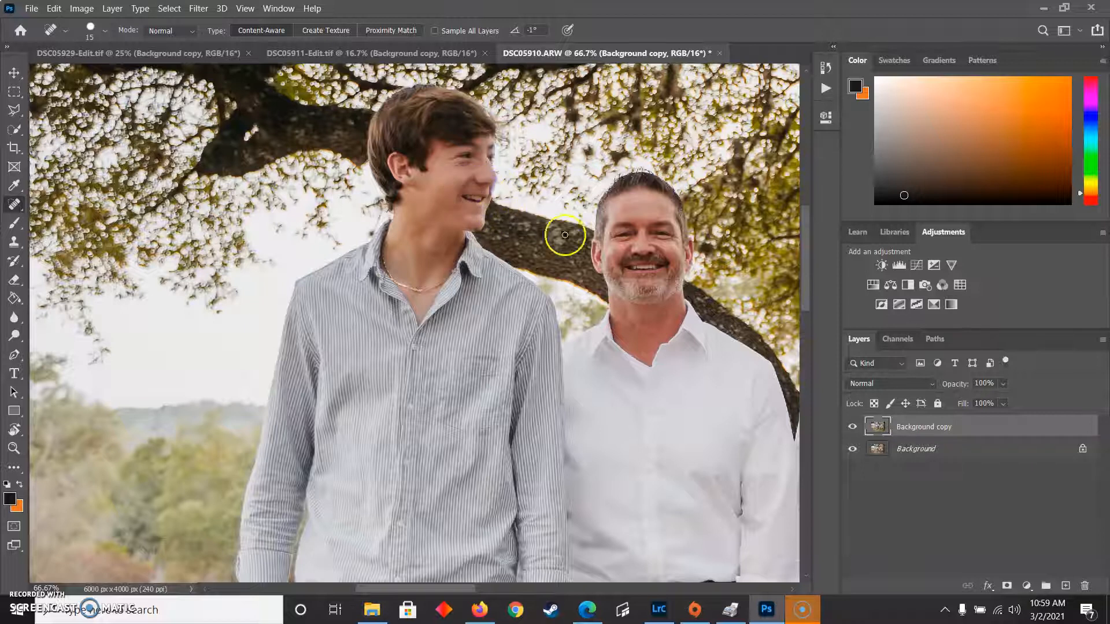
Heal the blemishes along the jaw and neck of the young man in the middle of the group.
{"action": "left_click_drag", "start_coordinate": [682, 265], "coordinate": [471, 231]}
{"action": "left_click_drag", "start_coordinate": [611, 263], "coordinate": [558, 305]}
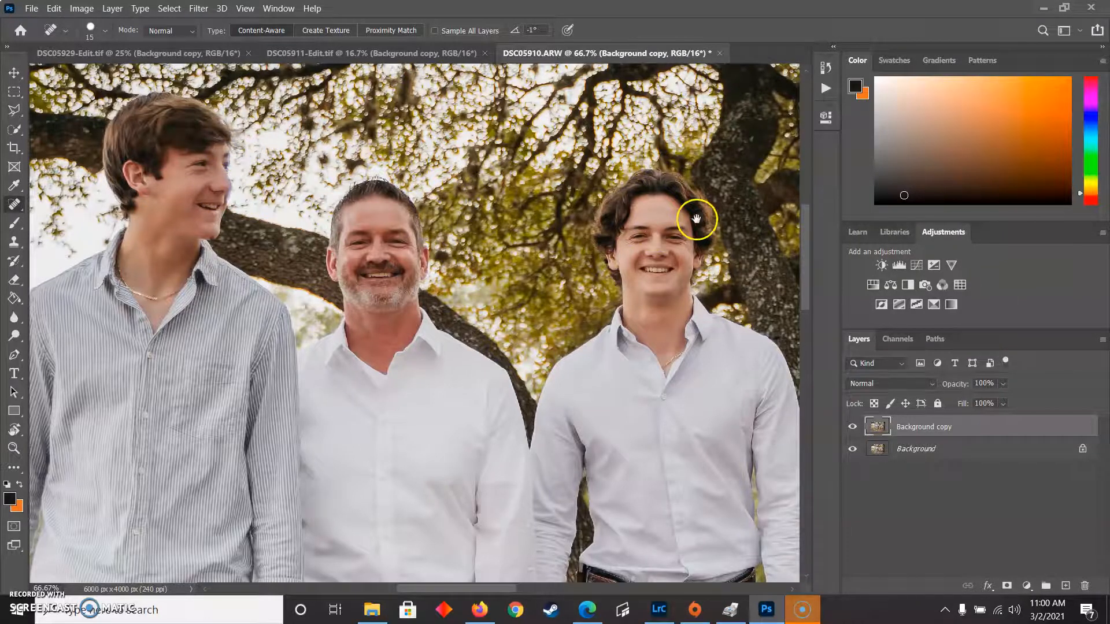
{"action": "left_click_drag", "start_coordinate": [697, 218], "coordinate": [560, 225]}
{"action": "left_click_drag", "start_coordinate": [651, 217], "coordinate": [522, 244]}
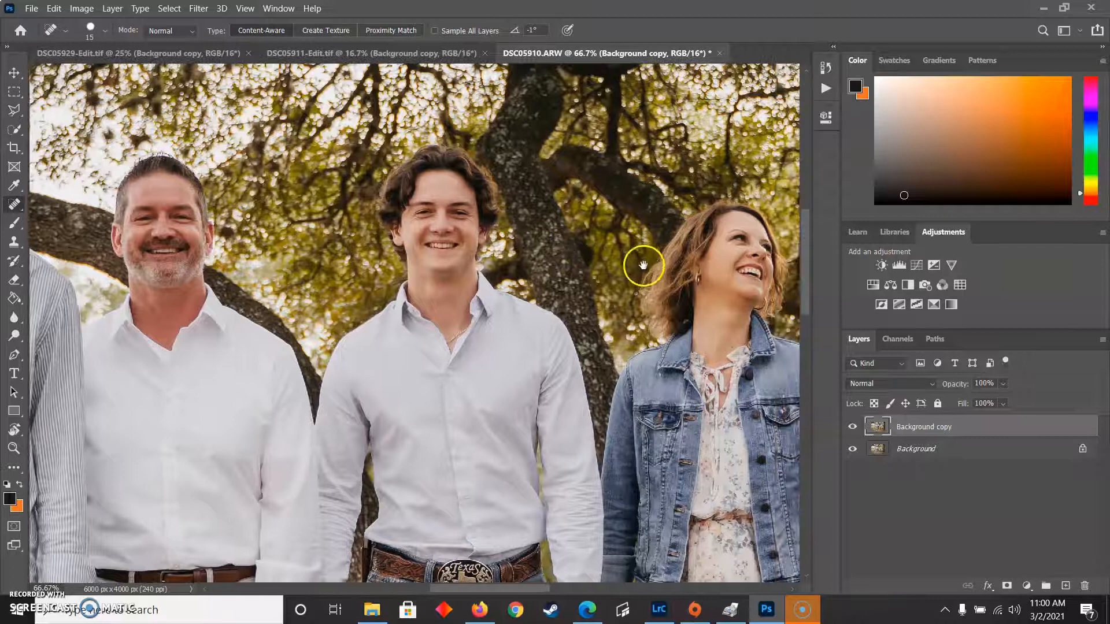
{"action": "left_click_drag", "start_coordinate": [644, 258], "coordinate": [622, 253]}
{"action": "left_click", "coordinate": [406, 257]}
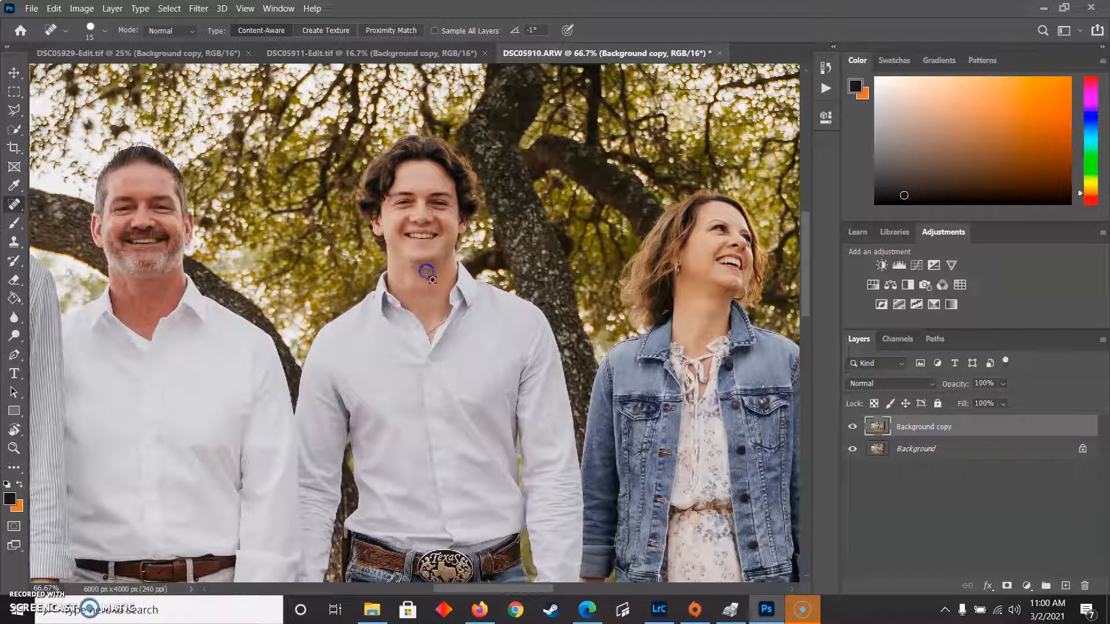
{"action": "mouse_move", "coordinate": [414, 267]}
{"action": "left_mouse_down"}
{"action": "mouse_move", "coordinate": [441, 266]}
{"action": "mouse_move", "coordinate": [440, 254]}
{"action": "left_mouse_up"}
{"action": "left_click", "coordinate": [414, 272]}
Reduce the brush to 7 and heal the blemishes on the neck and chin of the man nearest the tree trunk.
{"action": "left_click_drag", "start_coordinate": [540, 218], "coordinate": [349, 230]}
{"action": "left_click_drag", "start_coordinate": [574, 283], "coordinate": [501, 311]}
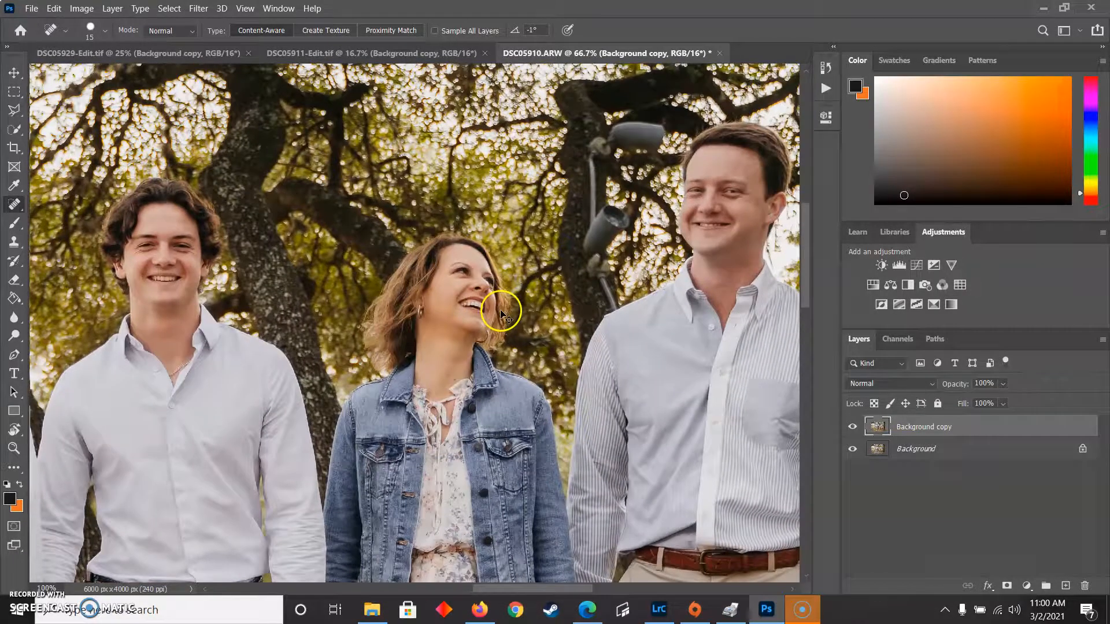
{"action": "scroll", "coordinate": [500, 314], "scroll_direction": "up", "scroll_amount": 2}
{"action": "left_click_drag", "start_coordinate": [725, 260], "coordinate": [566, 319]}
{"action": "key", "text": "bracketleft"}
{"action": "key", "text": "bracketleft"}
{"action": "key", "text": "bracketleft"}
{"action": "key", "text": "bracketleft"}
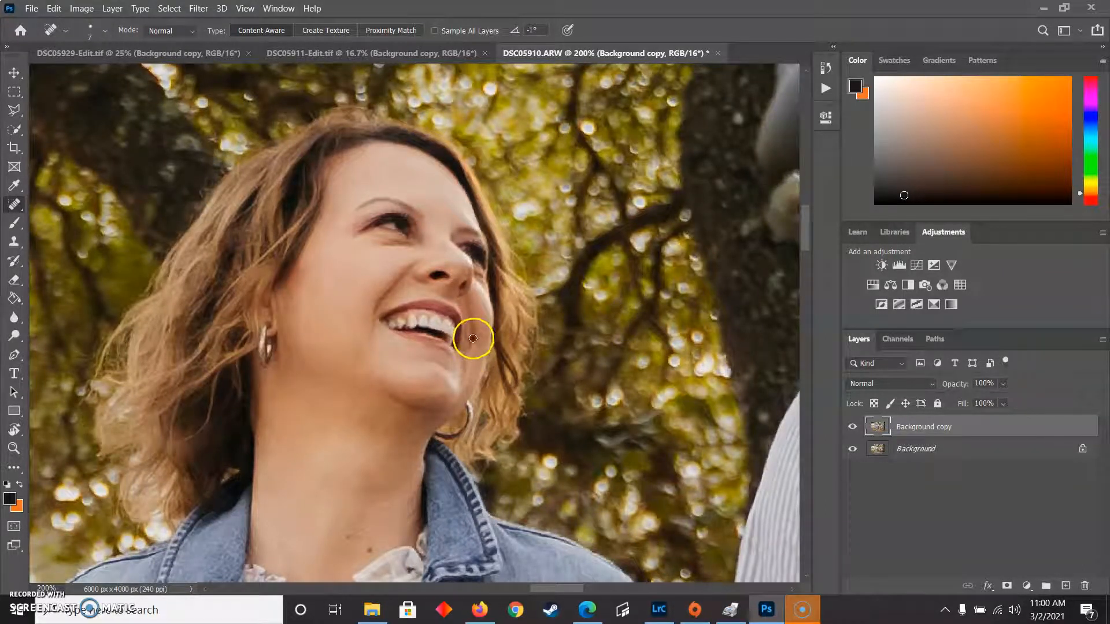
{"action": "left_click_drag", "start_coordinate": [720, 220], "coordinate": [456, 376]}
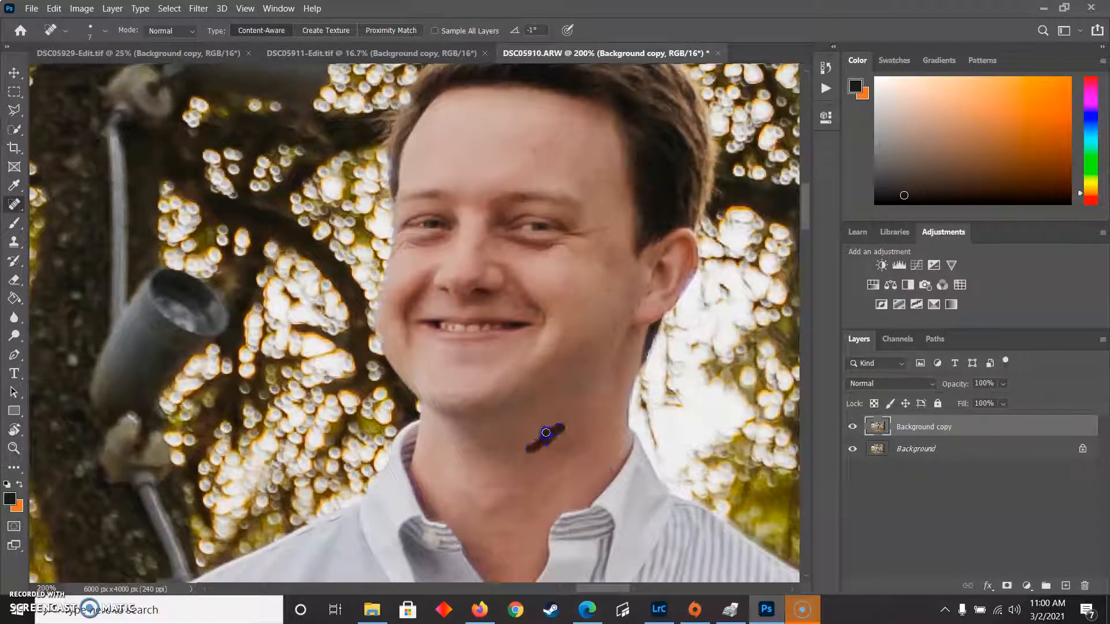
{"action": "left_click_drag", "start_coordinate": [545, 433], "coordinate": [547, 431]}
{"action": "left_click_drag", "start_coordinate": [465, 395], "coordinate": [478, 399]}
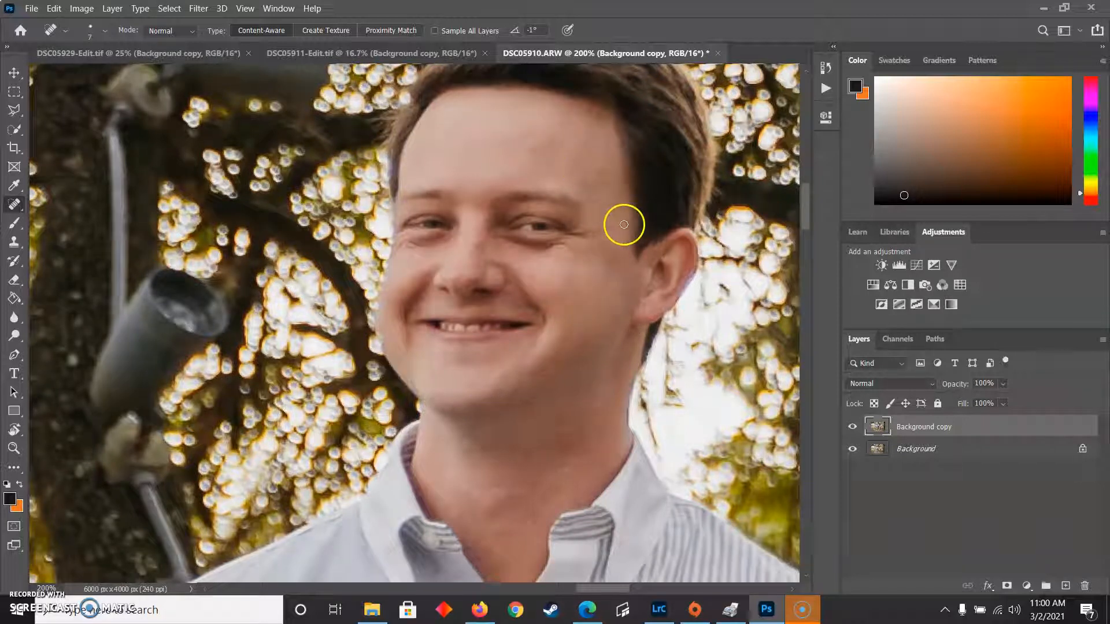
Heal the remaining marks beside the same man's eye, on his neck and along his jaw.
{"action": "left_click_drag", "start_coordinate": [601, 232], "coordinate": [611, 225]}
{"action": "left_click_drag", "start_coordinate": [545, 436], "coordinate": [580, 440]}
{"action": "left_click_drag", "start_coordinate": [612, 329], "coordinate": [607, 349]}
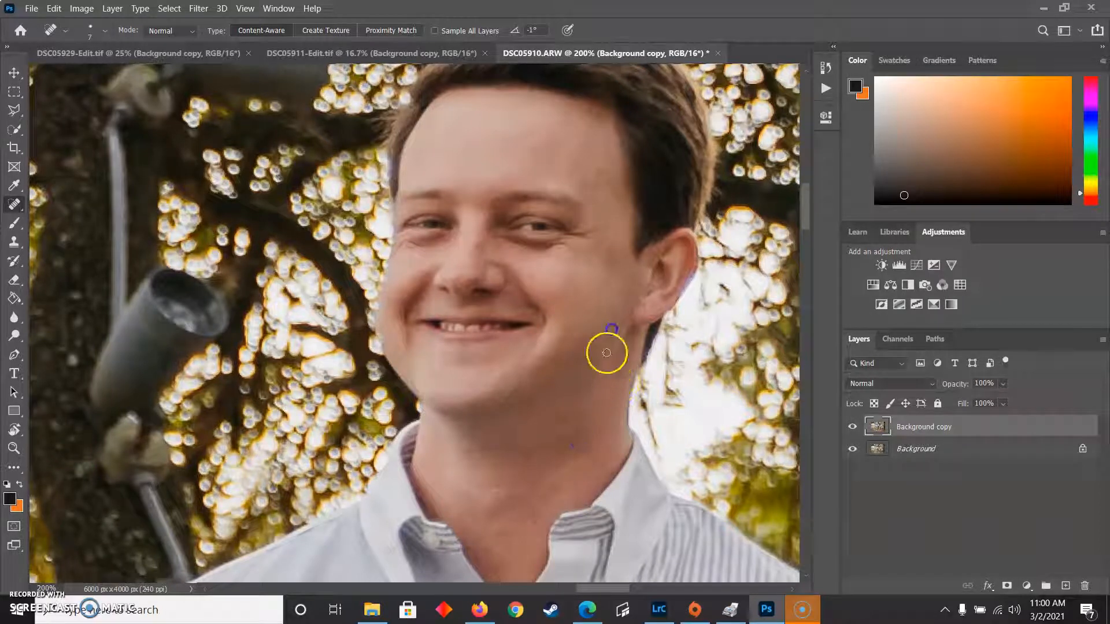
Paint over the edge of the upper spotlight in the tree with the Spot Healing Brush, enlarging the brush to 25.
{"action": "left_click_drag", "start_coordinate": [370, 347], "coordinate": [463, 231]}
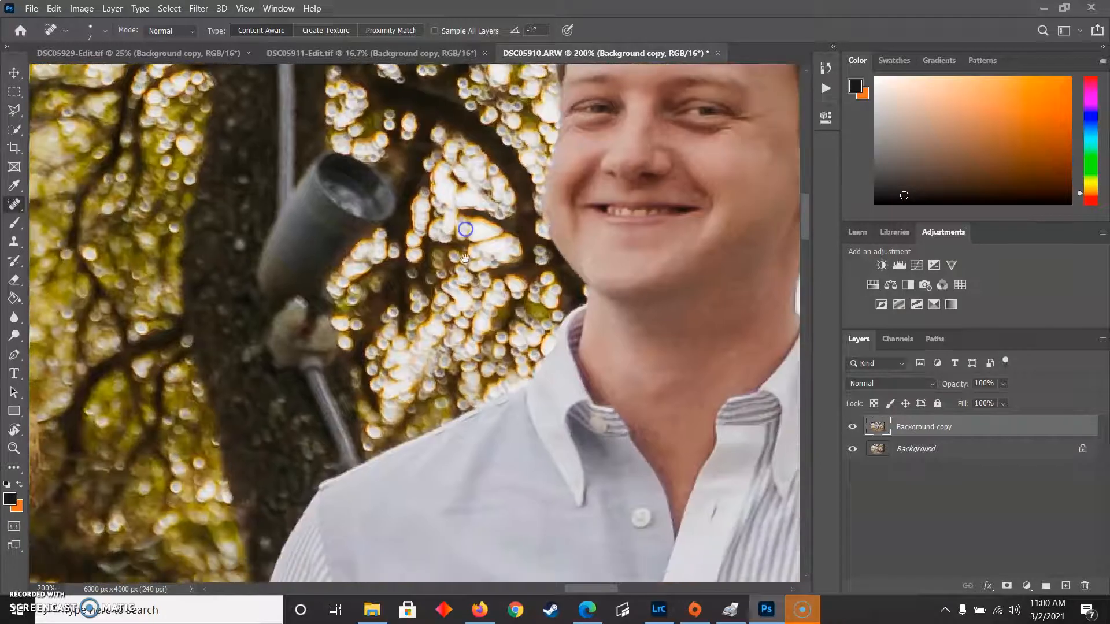
{"action": "left_click_drag", "start_coordinate": [440, 387], "coordinate": [435, 340]}
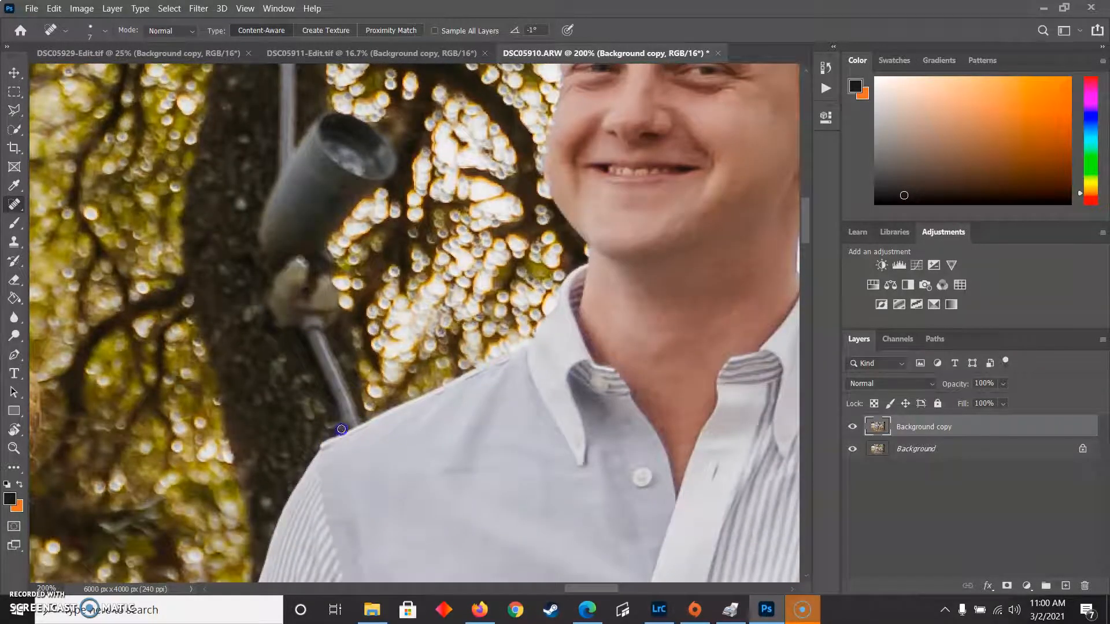
{"action": "left_click_drag", "start_coordinate": [444, 178], "coordinate": [460, 424]}
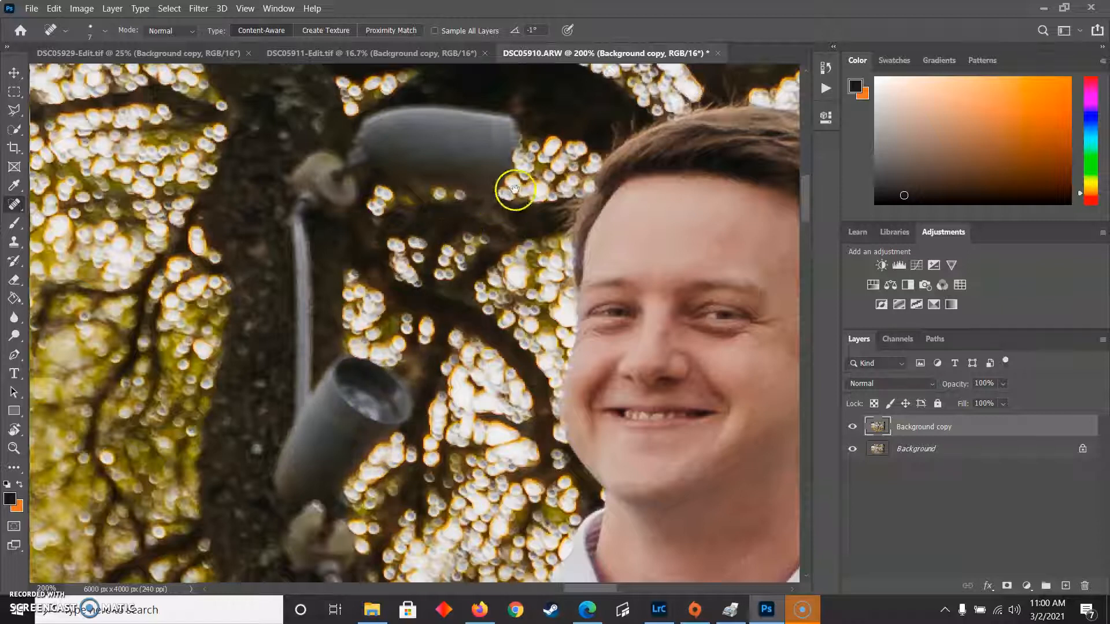
{"action": "left_click_drag", "start_coordinate": [513, 186], "coordinate": [490, 284]}
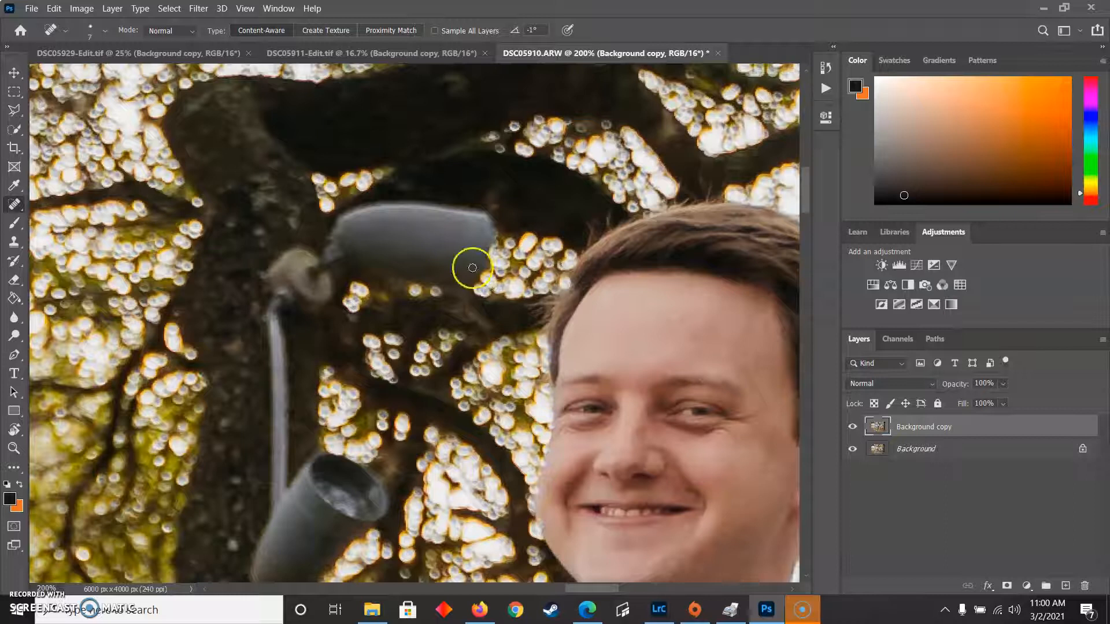
{"action": "key", "text": "bracketright"}
{"action": "key", "text": "bracketright"}
{"action": "key", "text": "bracketright"}
{"action": "key", "text": "bracketright"}
{"action": "mouse_move", "coordinate": [495, 218]}
{"action": "left_mouse_down"}
{"action": "mouse_move", "coordinate": [342, 220]}
{"action": "mouse_move", "coordinate": [338, 235]}
{"action": "mouse_move", "coordinate": [373, 210]}
{"action": "mouse_move", "coordinate": [444, 206]}
{"action": "mouse_move", "coordinate": [447, 245]}
{"action": "mouse_move", "coordinate": [398, 217]}
{"action": "mouse_move", "coordinate": [503, 237]}
{"action": "mouse_move", "coordinate": [458, 258]}
{"action": "left_mouse_up"}
{"action": "key", "text": "bracketright"}
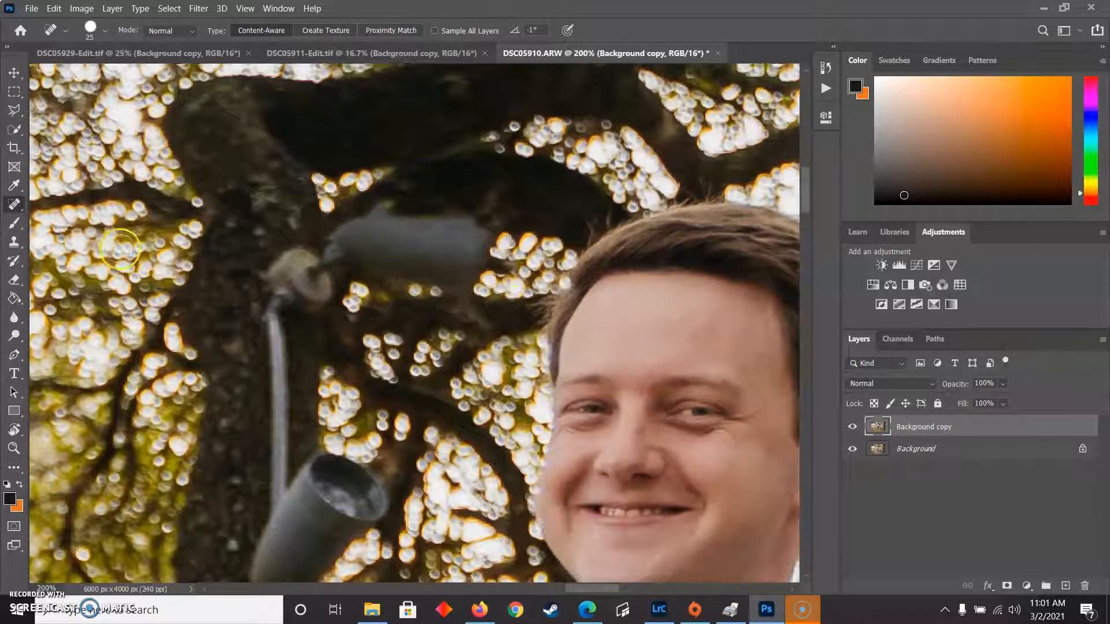
Try to patch the lower part of the upper spotlight from nearby foliage with the Patch tool, and undo the patch.
{"action": "right_click", "coordinate": [16, 203]}
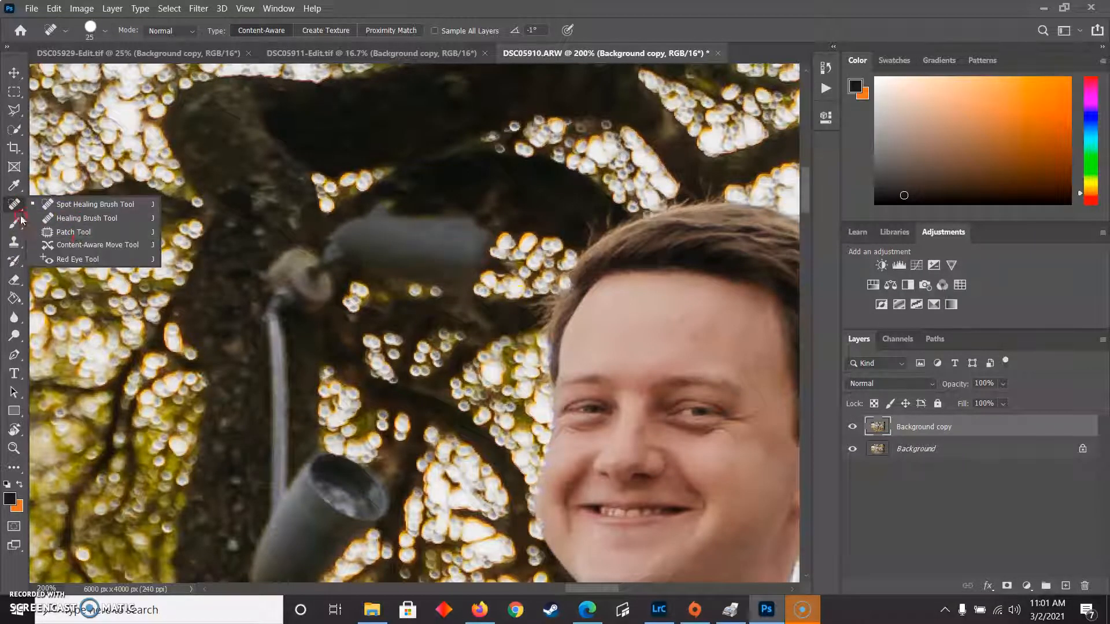
{"action": "left_click", "coordinate": [67, 233]}
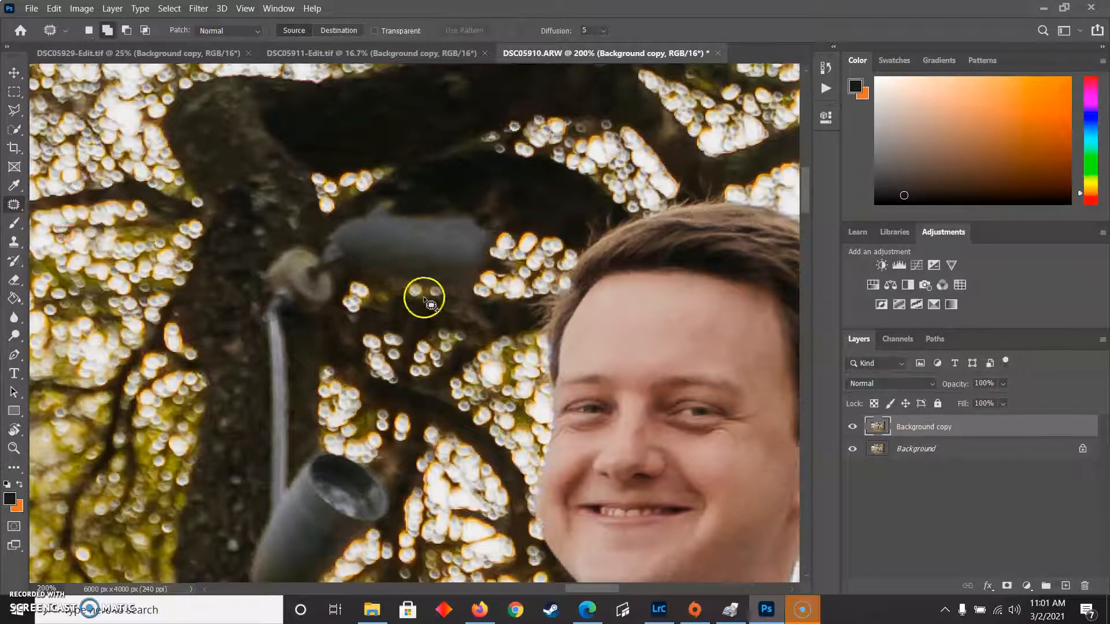
{"action": "left_click_drag", "start_coordinate": [384, 268], "coordinate": [386, 257]}
{"action": "mouse_move", "coordinate": [475, 280]}
{"action": "left_mouse_down"}
{"action": "mouse_move", "coordinate": [343, 277]}
{"action": "mouse_move", "coordinate": [409, 285]}
{"action": "mouse_move", "coordinate": [434, 302]}
{"action": "mouse_move", "coordinate": [448, 275]}
{"action": "mouse_move", "coordinate": [474, 434]}
{"action": "mouse_move", "coordinate": [494, 374]}
{"action": "left_mouse_up"}
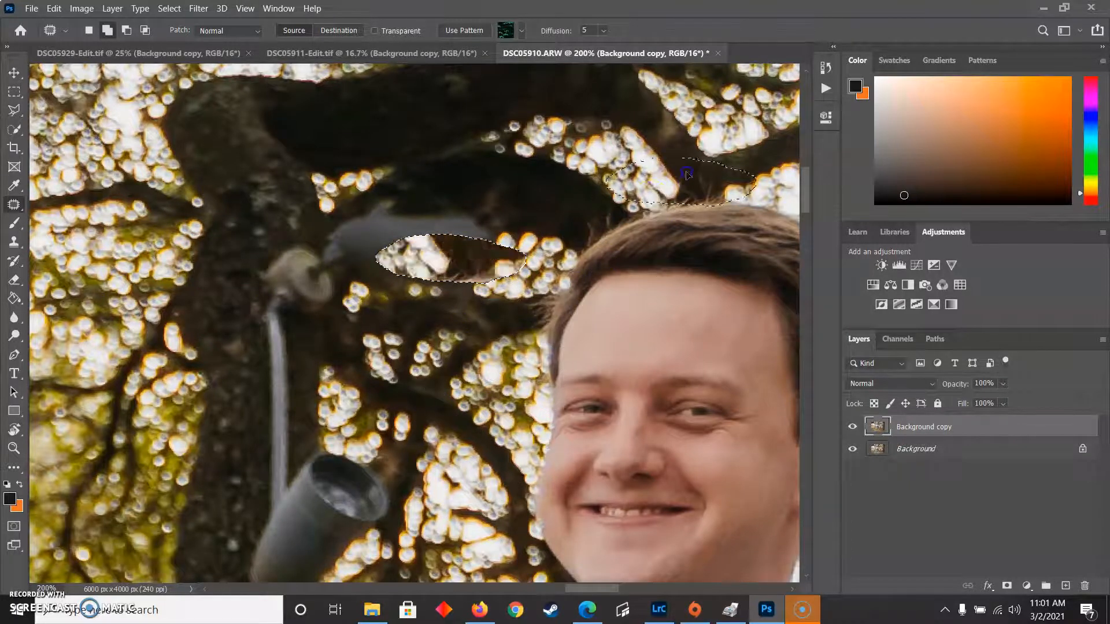
{"action": "left_click", "coordinate": [501, 162]}
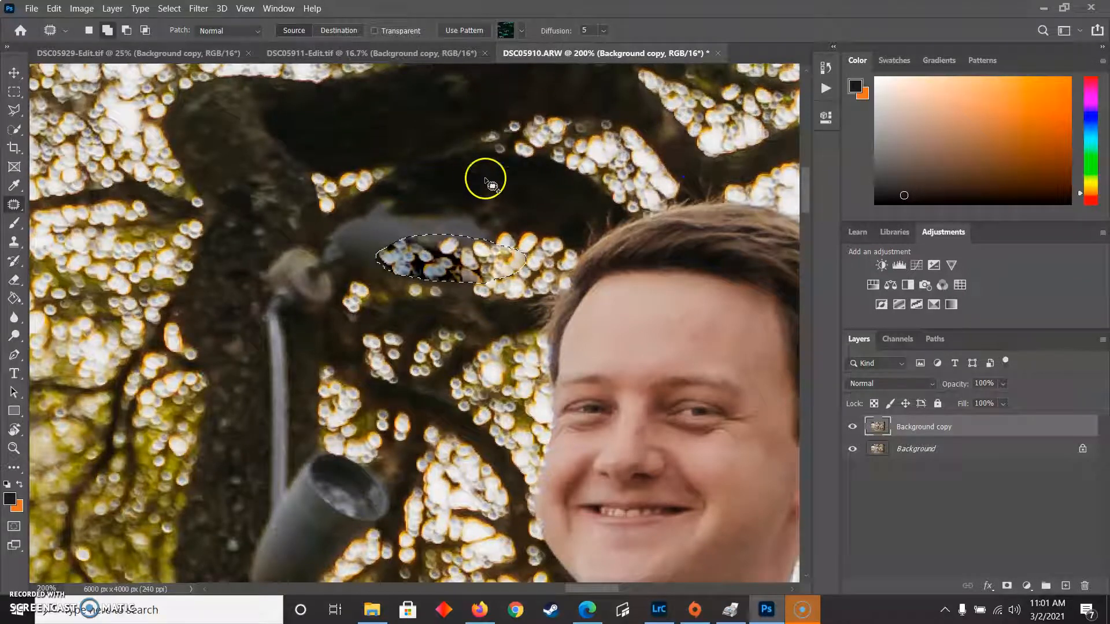
{"action": "key", "text": "ctrl+z"}
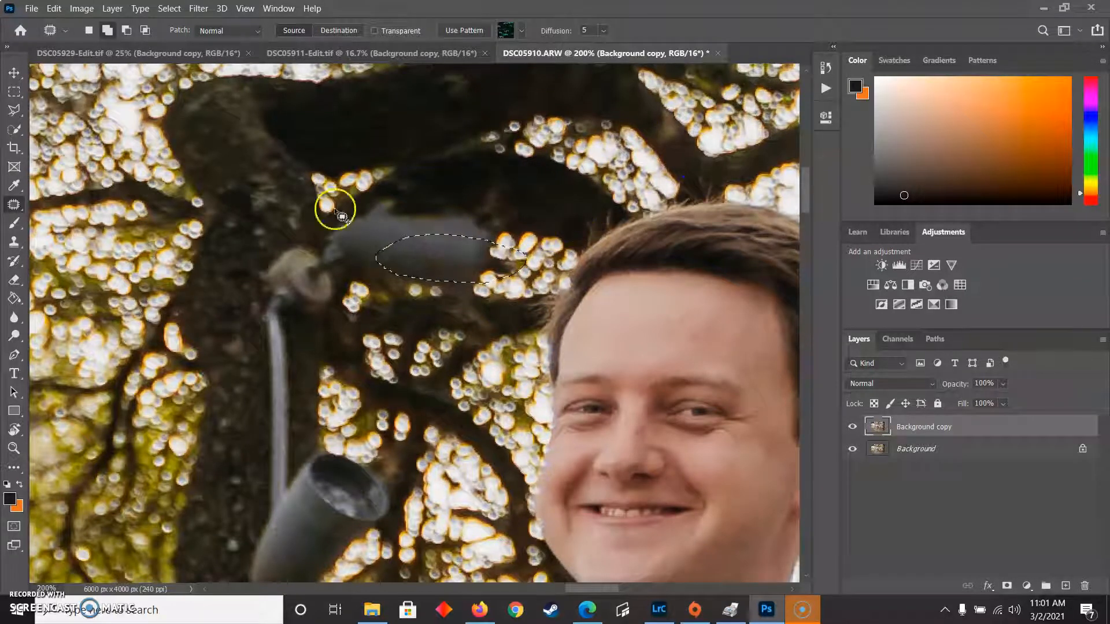
Clear the leftover selection on the upper spotlight and return to the Patch tool.
{"action": "left_click", "coordinate": [15, 94]}
{"action": "left_click", "coordinate": [139, 168]}
{"action": "left_click", "coordinate": [15, 207]}
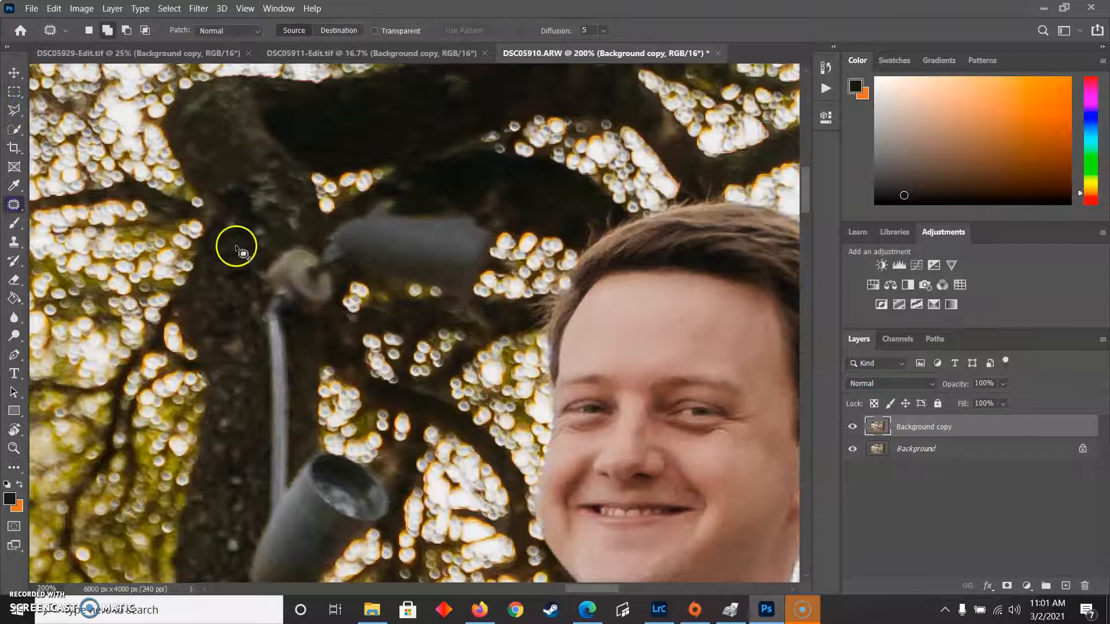
{"action": "key", "text": "ctrl+minus"}
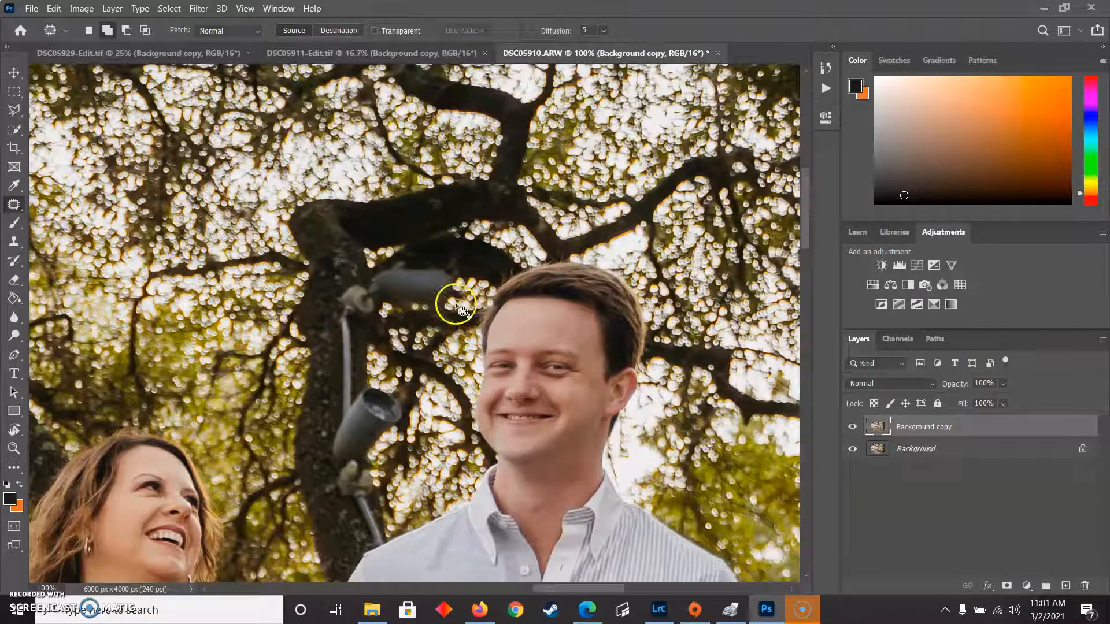
Try to patch the lower edge of the upper spotlight again, undo the patch and clear its selection.
{"action": "left_click_drag", "start_coordinate": [452, 312], "coordinate": [451, 310]}
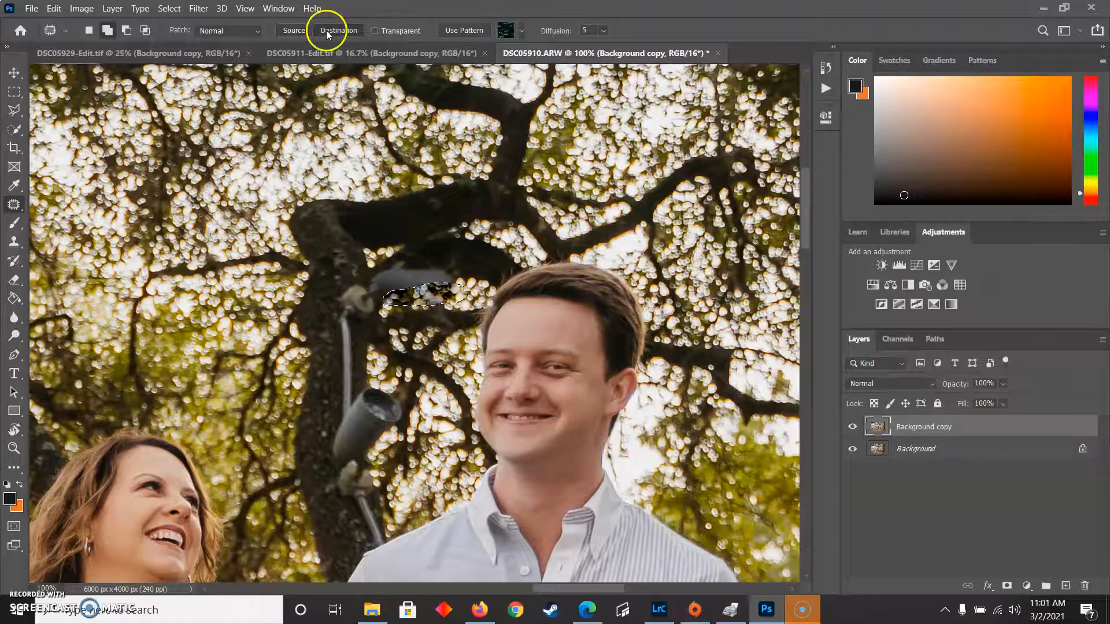
{"action": "left_click", "coordinate": [307, 34]}
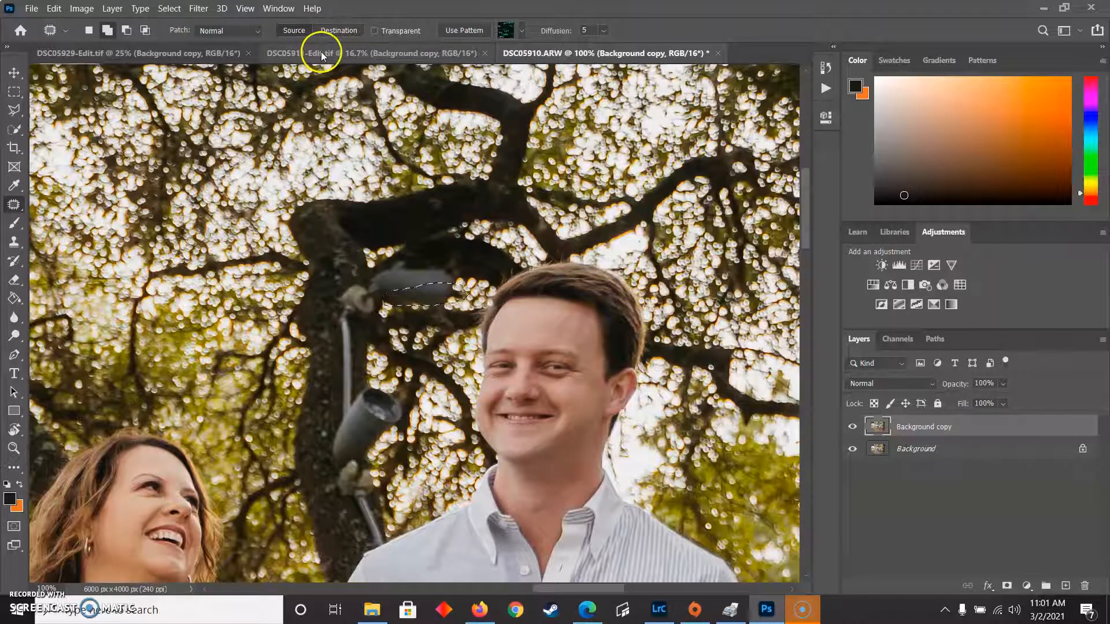
{"action": "left_click", "coordinate": [15, 93]}
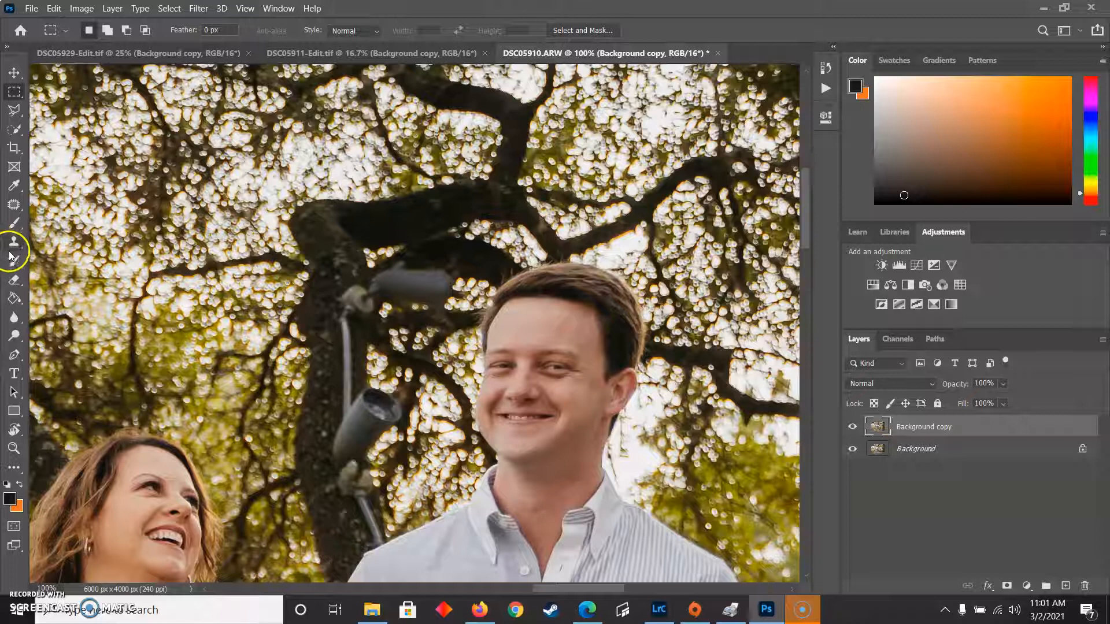
Clone the dark branch over the body of the upper spotlight with the Clone Stamp tool at 50 px.
{"action": "left_click", "coordinate": [13, 249]}
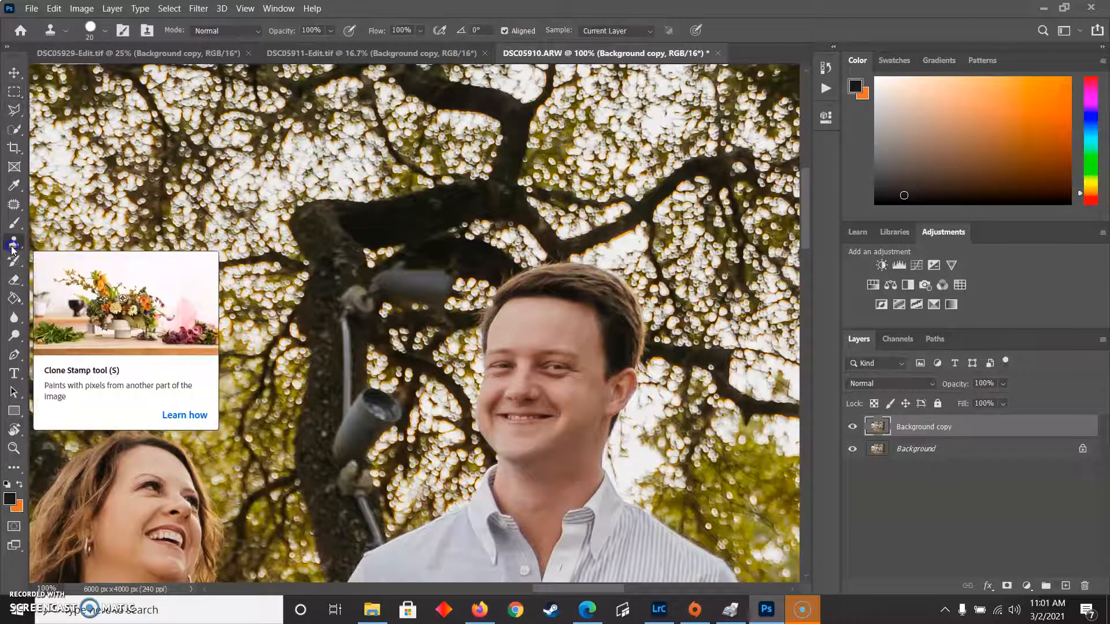
{"action": "left_click_drag", "start_coordinate": [12, 249], "coordinate": [59, 243]}
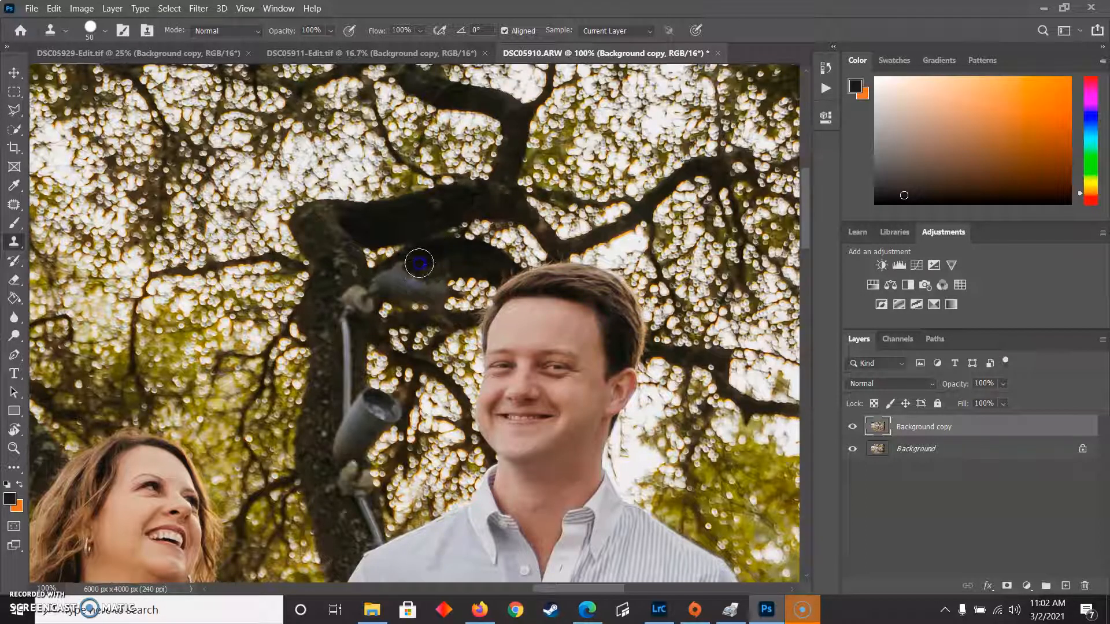
{"action": "mouse_move", "coordinate": [392, 275]}
{"action": "left_mouse_down"}
{"action": "mouse_move", "coordinate": [446, 262]}
{"action": "mouse_move", "coordinate": [472, 271]}
{"action": "mouse_move", "coordinate": [417, 278]}
{"action": "left_mouse_up"}
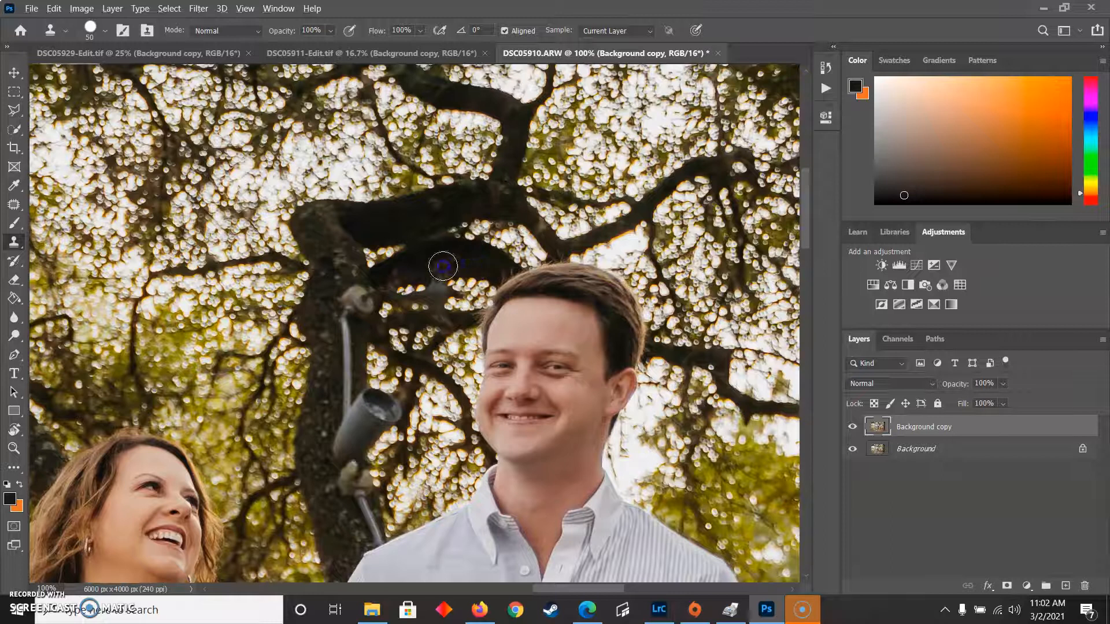
{"action": "left_click_drag", "start_coordinate": [452, 264], "coordinate": [495, 270]}
Soften the clone brush to 36% hardness and clone over the area where the dark branch meets the trunk.
{"action": "left_click", "coordinate": [367, 260], "text": "alt"}
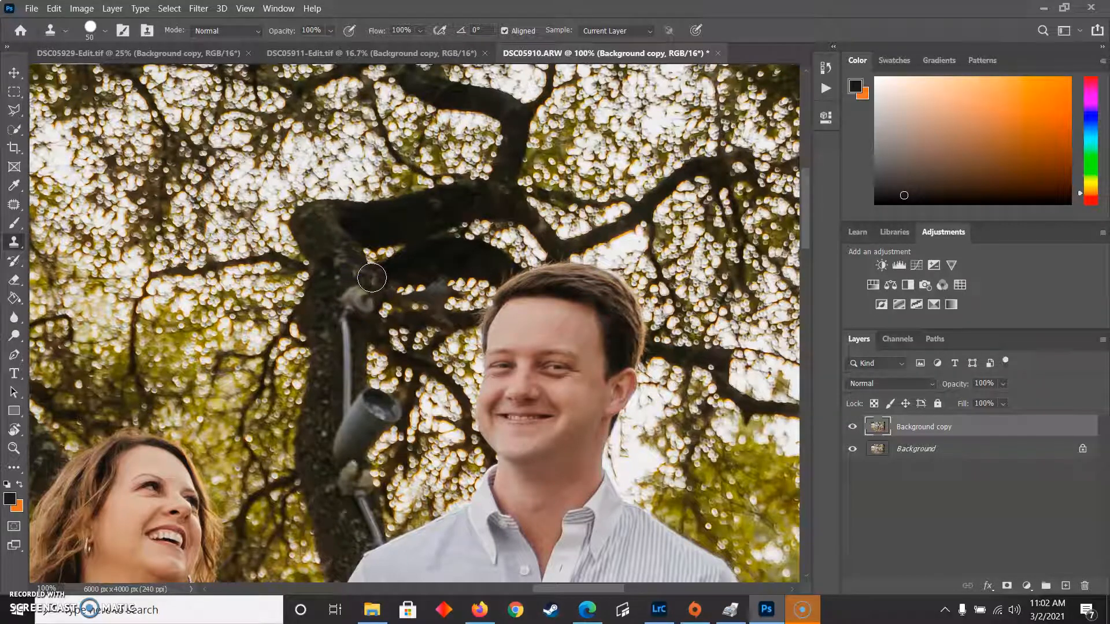
{"action": "left_click", "coordinate": [93, 32]}
{"action": "left_click", "coordinate": [104, 36]}
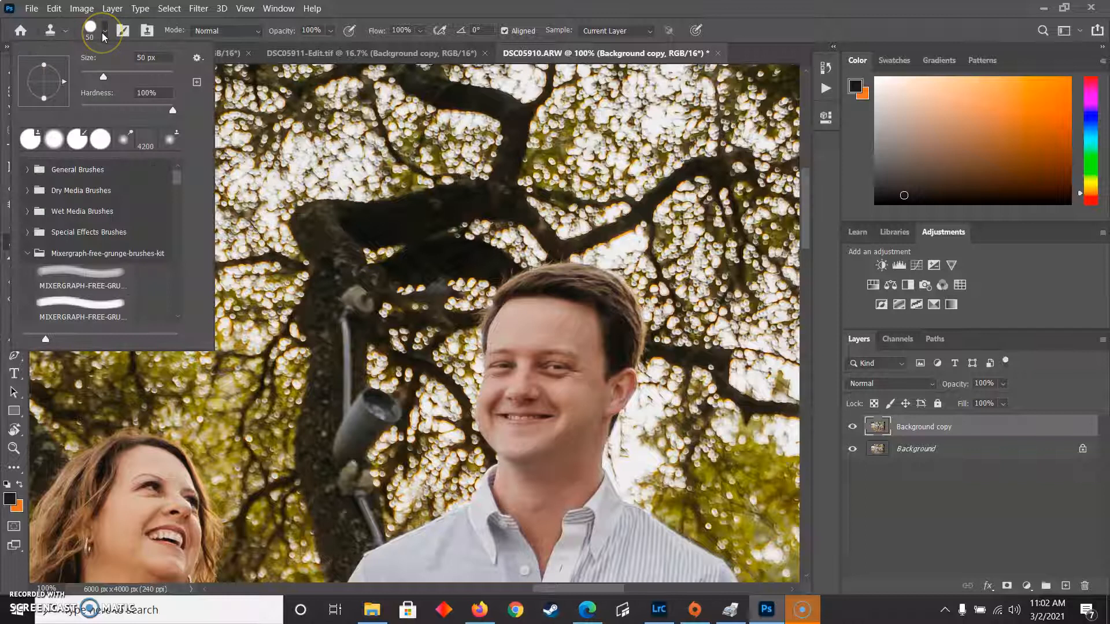
{"action": "mouse_move", "coordinate": [171, 110]}
{"action": "left_mouse_down"}
{"action": "mouse_move", "coordinate": [68, 128]}
{"action": "mouse_move", "coordinate": [173, 111]}
{"action": "mouse_move", "coordinate": [115, 132]}
{"action": "left_mouse_up"}
{"action": "left_click", "coordinate": [172, 113]}
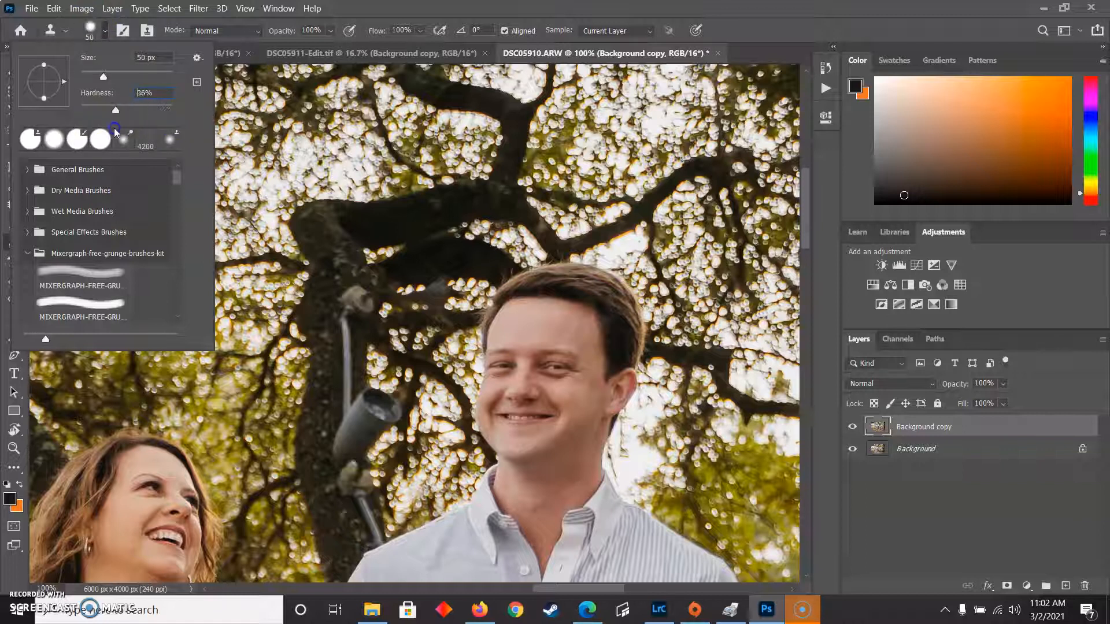
{"action": "key", "text": "Return"}
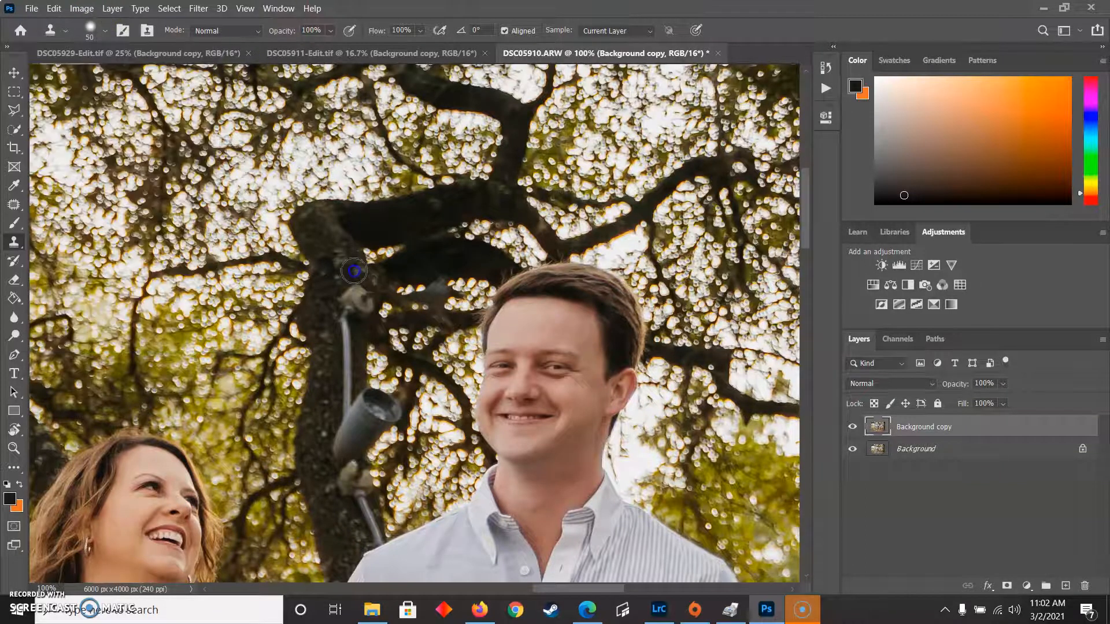
{"action": "mouse_move", "coordinate": [358, 271]}
{"action": "left_mouse_down"}
{"action": "mouse_move", "coordinate": [421, 279]}
{"action": "mouse_move", "coordinate": [391, 255]}
{"action": "mouse_move", "coordinate": [385, 266]}
{"action": "left_mouse_up"}
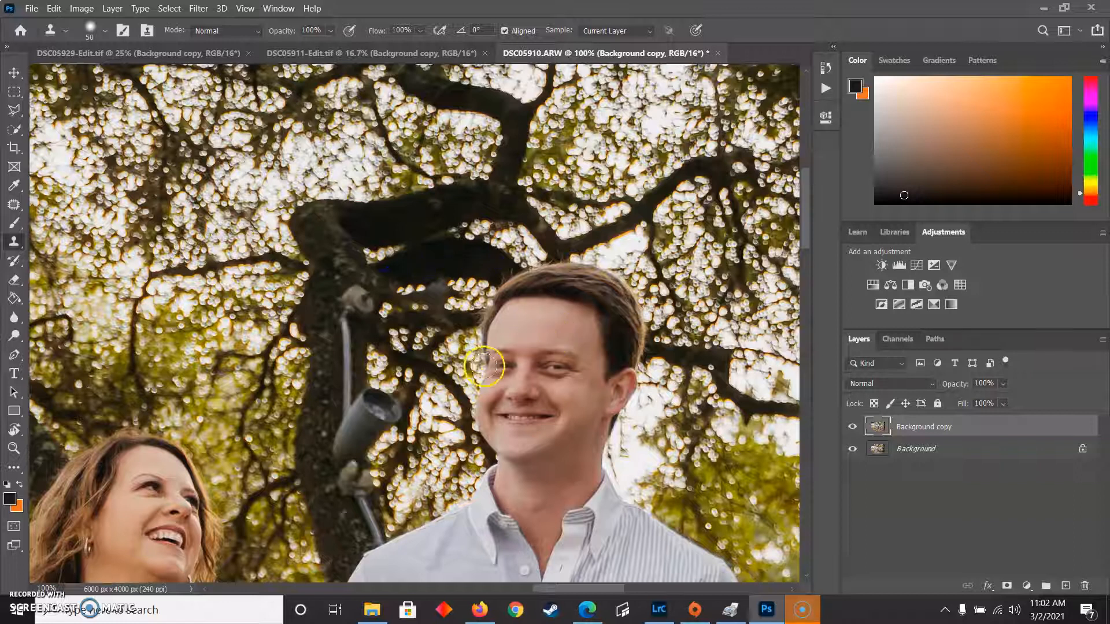
Clone foliage over the upper spotlight's last remnant and rebuild the thin branch below it towards the trunk with a 35 px brush.
{"action": "left_click", "coordinate": [468, 293], "text": "alt"}
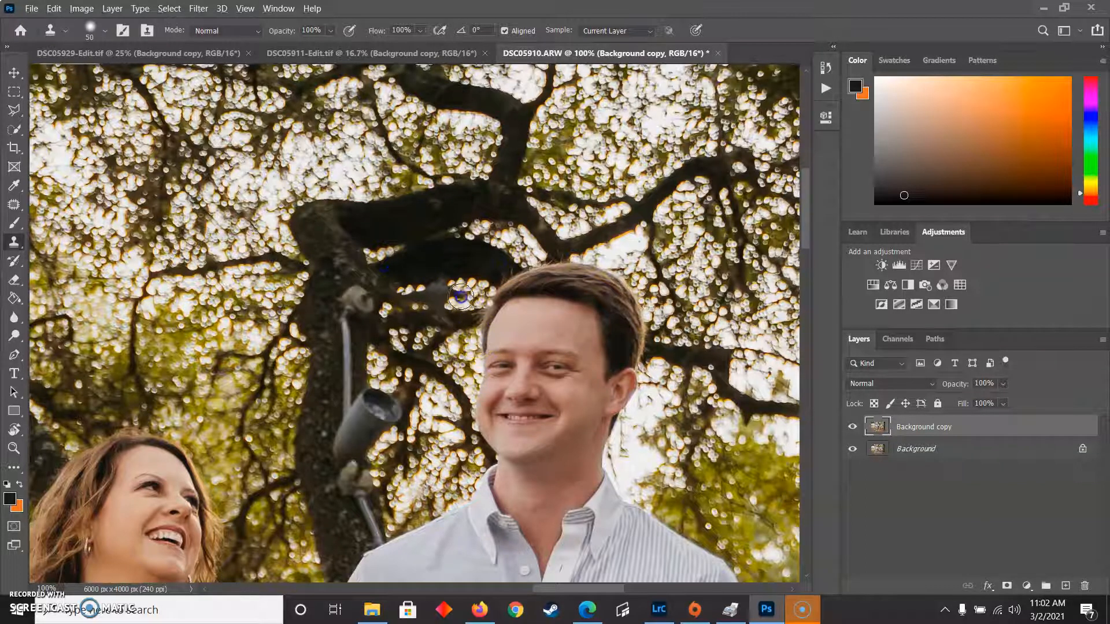
{"action": "left_click", "coordinate": [437, 293]}
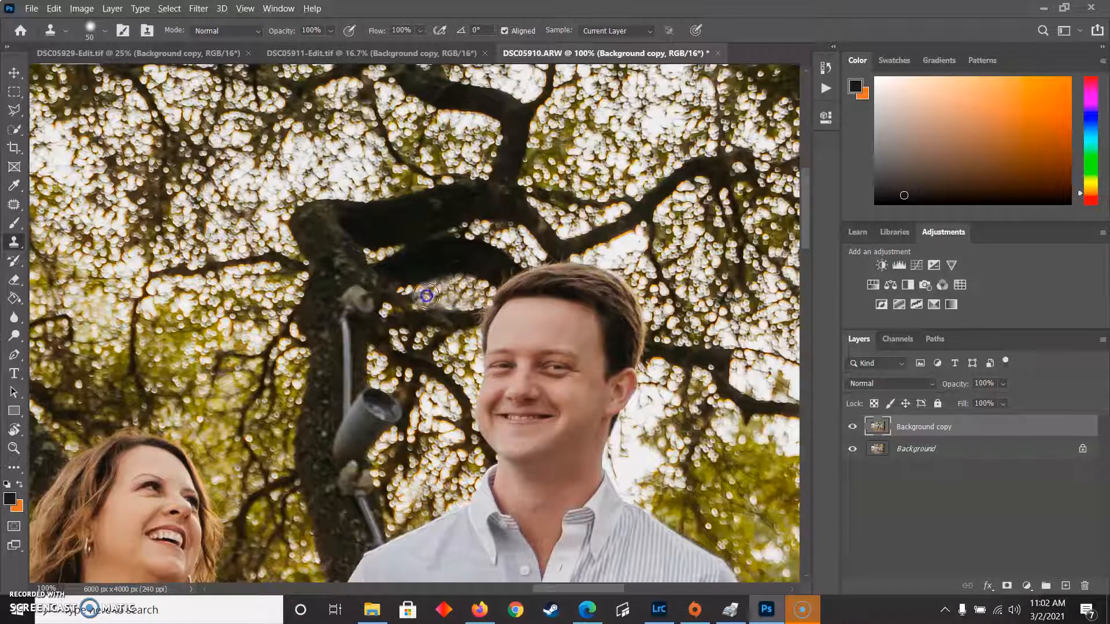
{"action": "left_click", "coordinate": [445, 319], "text": "alt"}
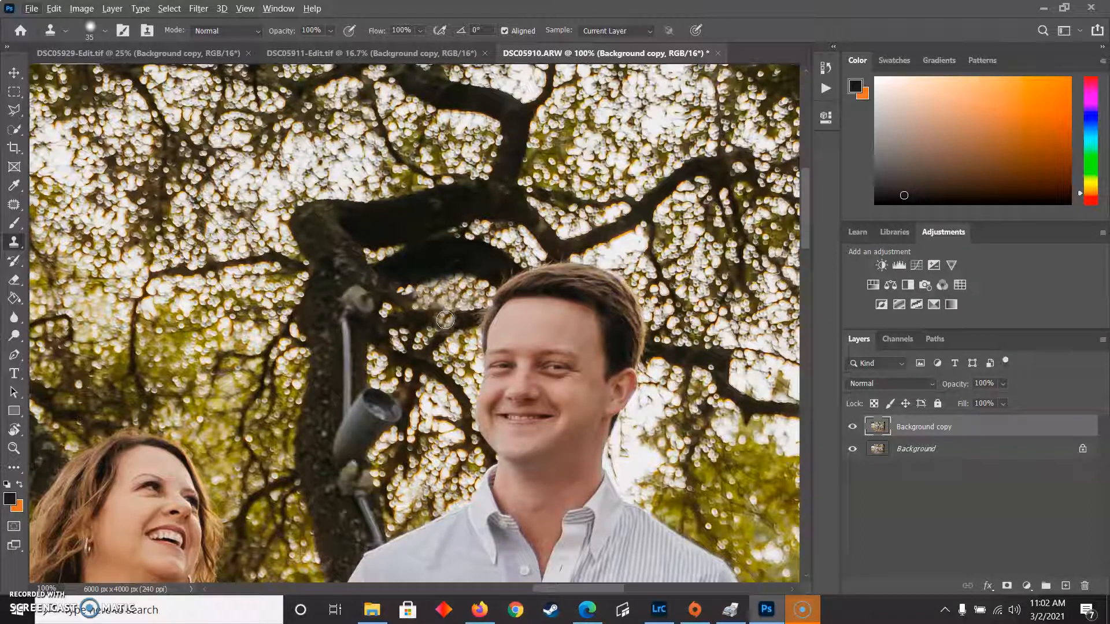
{"action": "left_click", "coordinate": [439, 316], "text": "alt"}
{"action": "left_click", "coordinate": [418, 308]}
{"action": "left_click", "coordinate": [411, 302]}
{"action": "left_click", "coordinate": [401, 297]}
{"action": "left_click", "coordinate": [395, 293]}
{"action": "left_click", "coordinate": [408, 289], "text": "alt"}
{"action": "left_click_drag", "start_coordinate": [408, 288], "coordinate": [407, 275]}
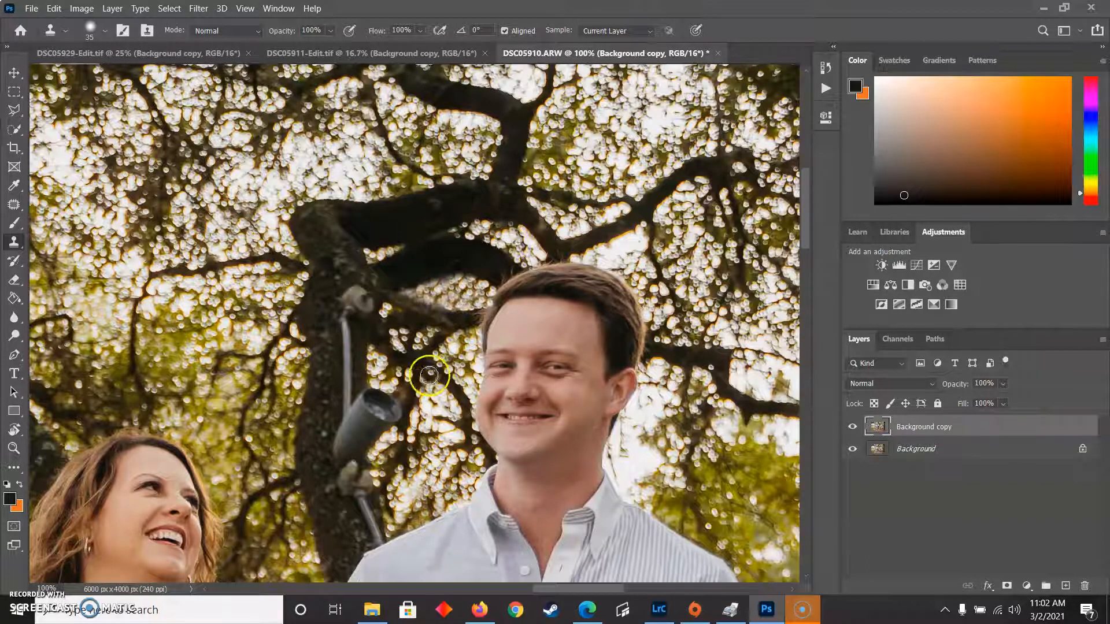
Remove the upper spotlight's bracket and the pole beneath it from the trunk with the Spot Healing Brush.
{"action": "left_click", "coordinate": [15, 205]}
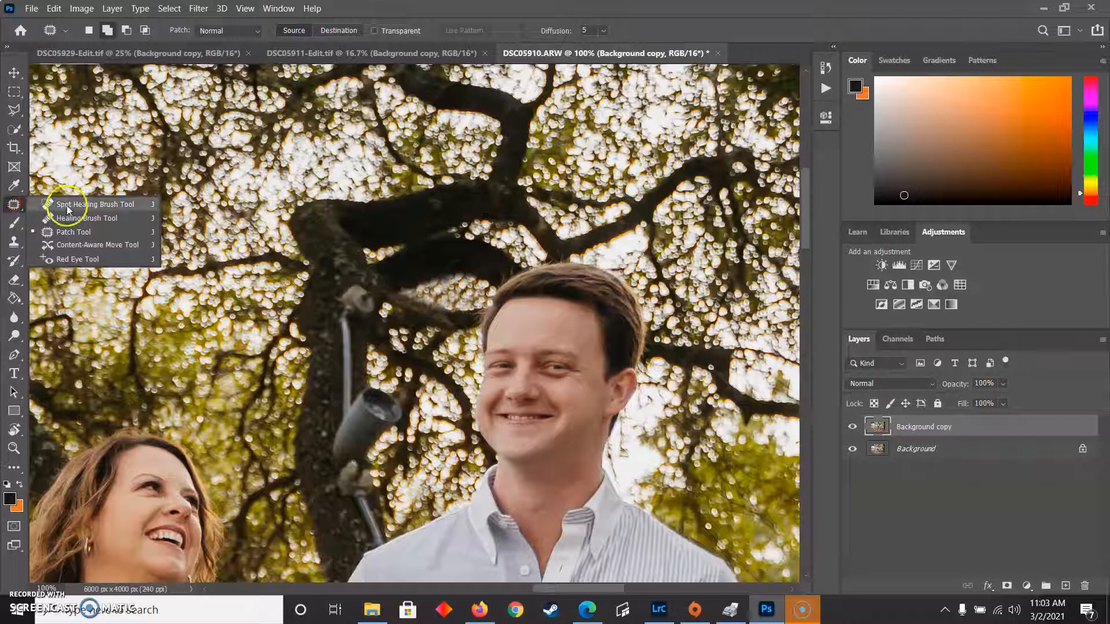
{"action": "left_click", "coordinate": [67, 206]}
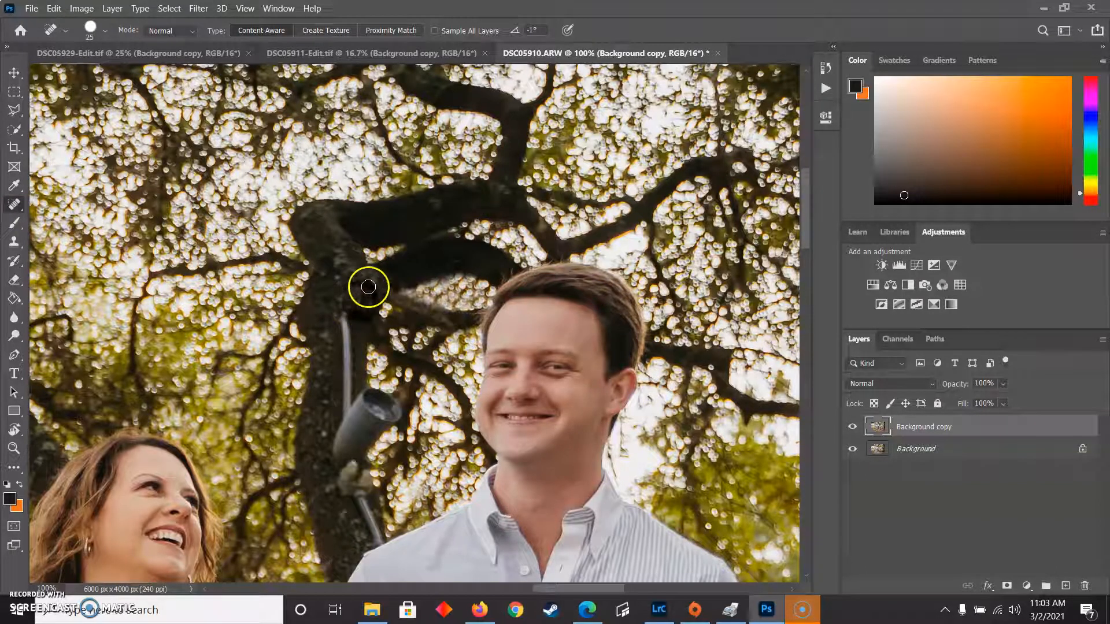
{"action": "left_click_drag", "start_coordinate": [346, 306], "coordinate": [344, 399]}
{"action": "left_click_drag", "start_coordinate": [351, 351], "coordinate": [352, 399]}
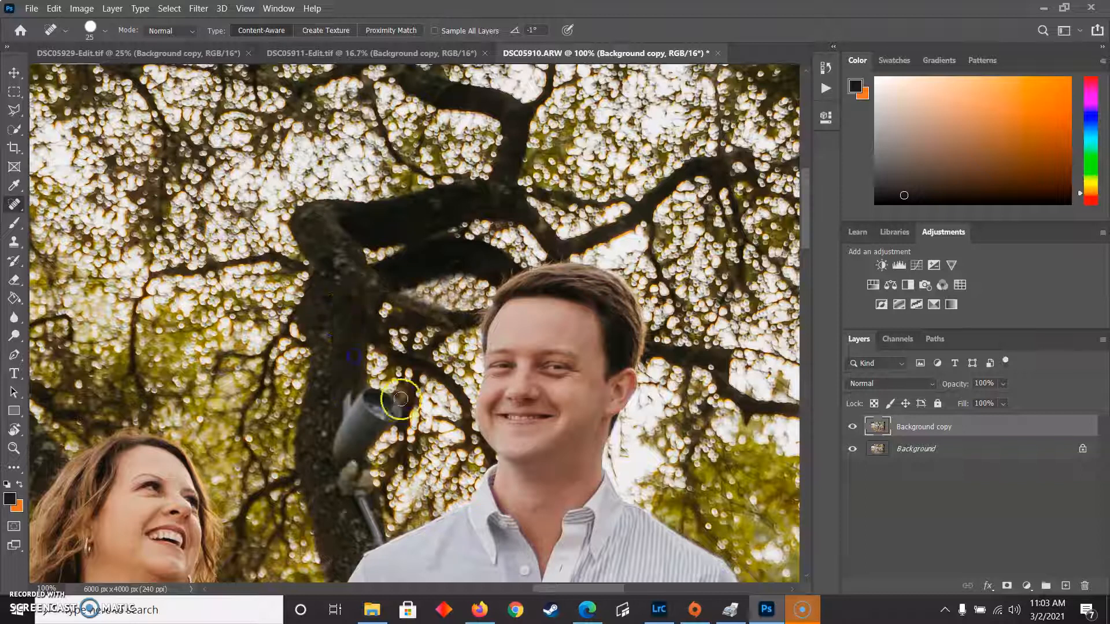
Heal away the lower spotlight, its bracket and the remaining pole beside the trunk.
{"action": "left_click_drag", "start_coordinate": [425, 431], "coordinate": [417, 318]}
{"action": "mouse_move", "coordinate": [337, 284]}
{"action": "left_mouse_down"}
{"action": "mouse_move", "coordinate": [334, 334]}
{"action": "mouse_move", "coordinate": [339, 304]}
{"action": "mouse_move", "coordinate": [350, 381]}
{"action": "mouse_move", "coordinate": [342, 355]}
{"action": "mouse_move", "coordinate": [345, 393]}
{"action": "mouse_move", "coordinate": [318, 390]}
{"action": "mouse_move", "coordinate": [347, 365]}
{"action": "mouse_move", "coordinate": [361, 400]}
{"action": "mouse_move", "coordinate": [356, 365]}
{"action": "left_mouse_up"}
{"action": "mouse_move", "coordinate": [354, 404]}
{"action": "left_mouse_down"}
{"action": "mouse_move", "coordinate": [360, 439]}
{"action": "mouse_move", "coordinate": [376, 440]}
{"action": "mouse_move", "coordinate": [371, 427]}
{"action": "left_mouse_up"}
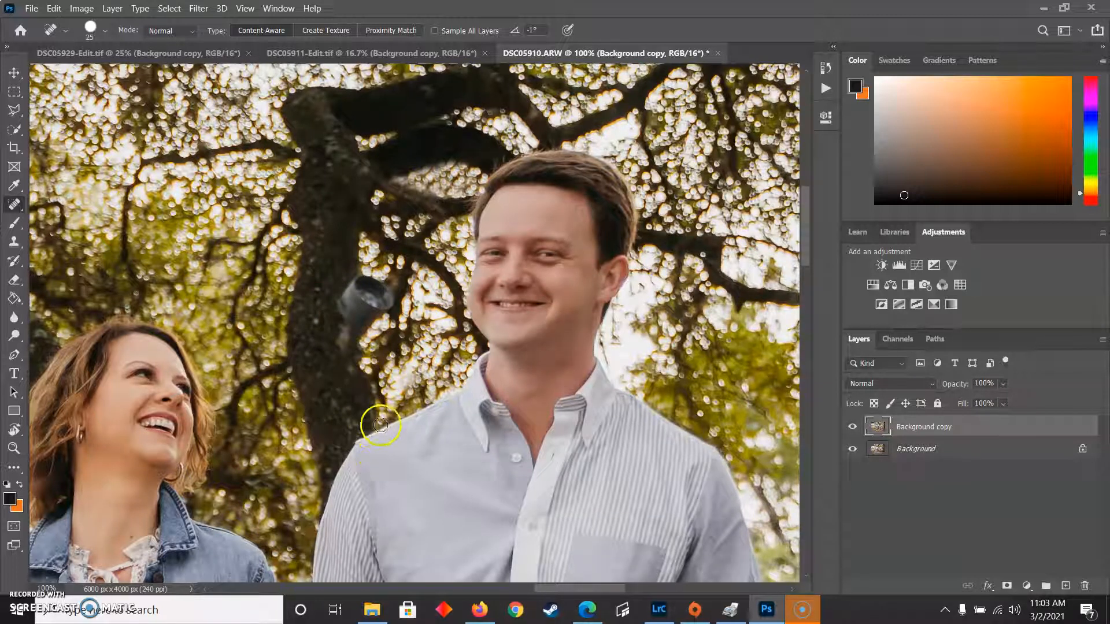
{"action": "left_click_drag", "start_coordinate": [339, 328], "coordinate": [347, 355]}
{"action": "mouse_move", "coordinate": [359, 280]}
{"action": "left_mouse_down"}
{"action": "mouse_move", "coordinate": [355, 318]}
{"action": "mouse_move", "coordinate": [343, 293]}
{"action": "mouse_move", "coordinate": [352, 287]}
{"action": "mouse_move", "coordinate": [343, 339]}
{"action": "left_mouse_up"}
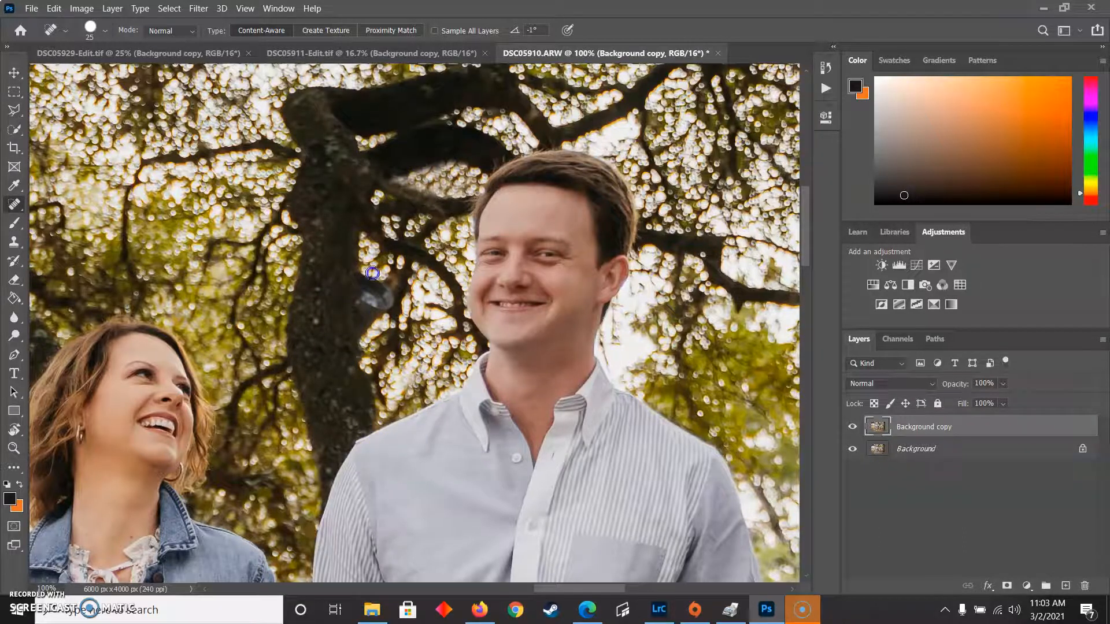
{"action": "mouse_move", "coordinate": [372, 292]}
{"action": "left_mouse_down"}
{"action": "mouse_move", "coordinate": [395, 317]}
{"action": "mouse_move", "coordinate": [380, 289]}
{"action": "mouse_move", "coordinate": [381, 334]}
{"action": "mouse_move", "coordinate": [375, 291]}
{"action": "mouse_move", "coordinate": [386, 291]}
{"action": "mouse_move", "coordinate": [384, 329]}
{"action": "mouse_move", "coordinate": [366, 288]}
{"action": "mouse_move", "coordinate": [366, 376]}
{"action": "left_mouse_up"}
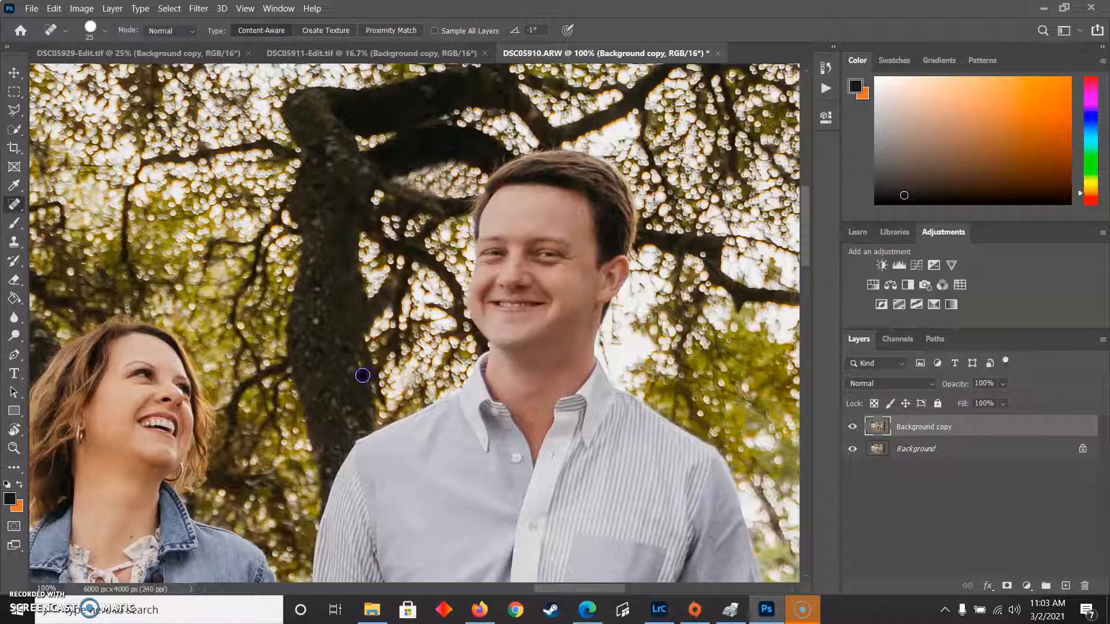
{"action": "left_click_drag", "start_coordinate": [420, 327], "coordinate": [370, 305]}
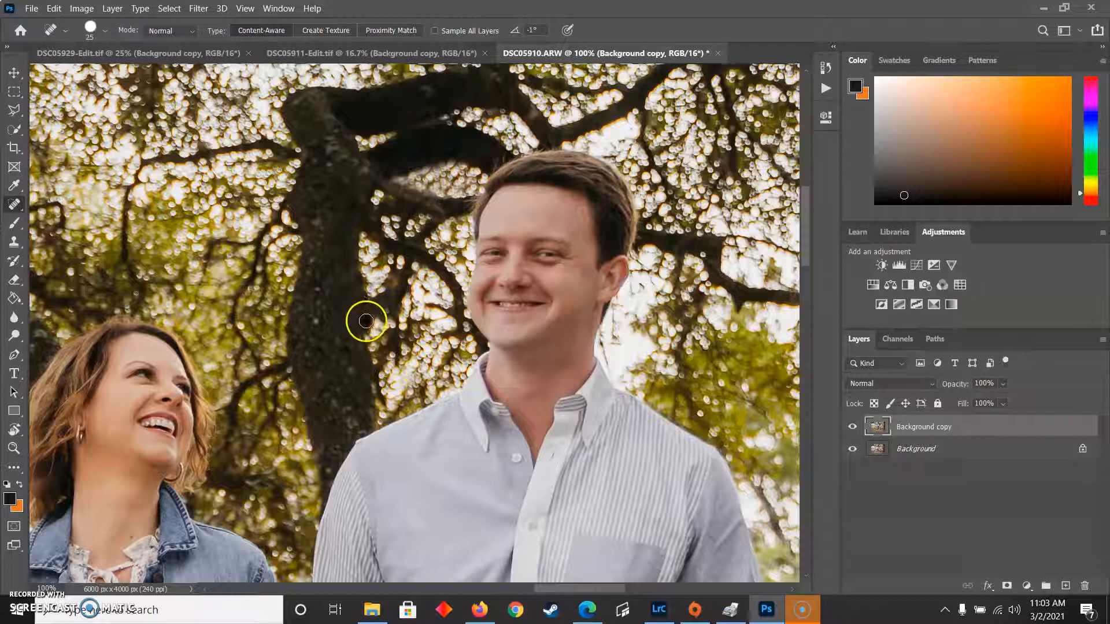
Heal the smudged foliage along the underside of the dark branch where the upper spotlight was.
{"action": "mouse_move", "coordinate": [404, 184]}
{"action": "left_mouse_down"}
{"action": "mouse_move", "coordinate": [416, 208]}
{"action": "mouse_move", "coordinate": [453, 173]}
{"action": "left_mouse_up"}
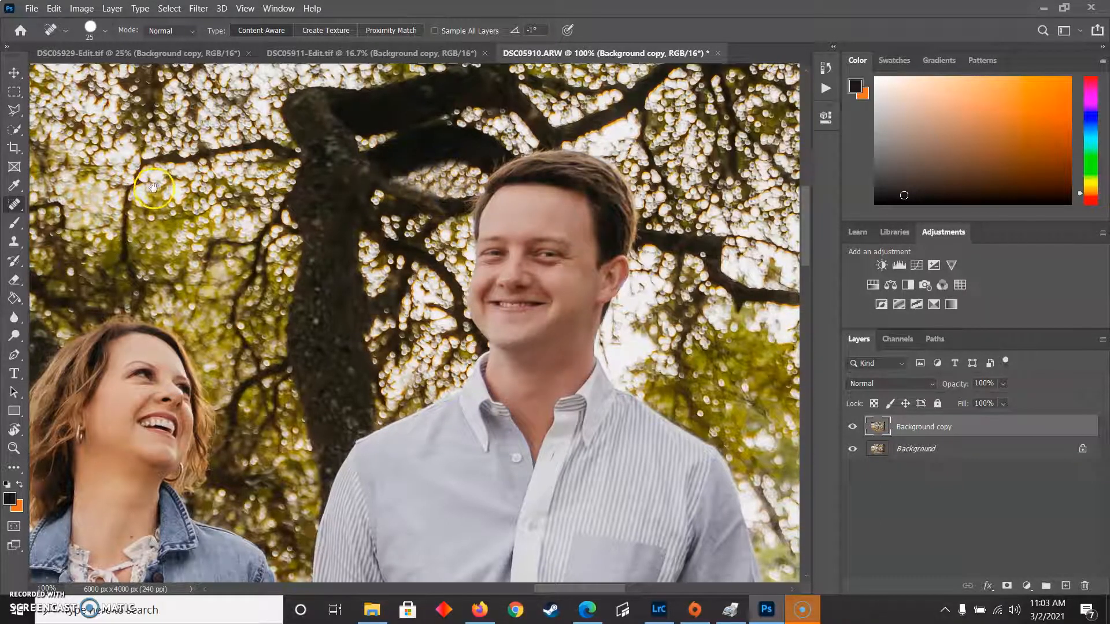
{"action": "left_click_drag", "start_coordinate": [150, 190], "coordinate": [216, 267]}
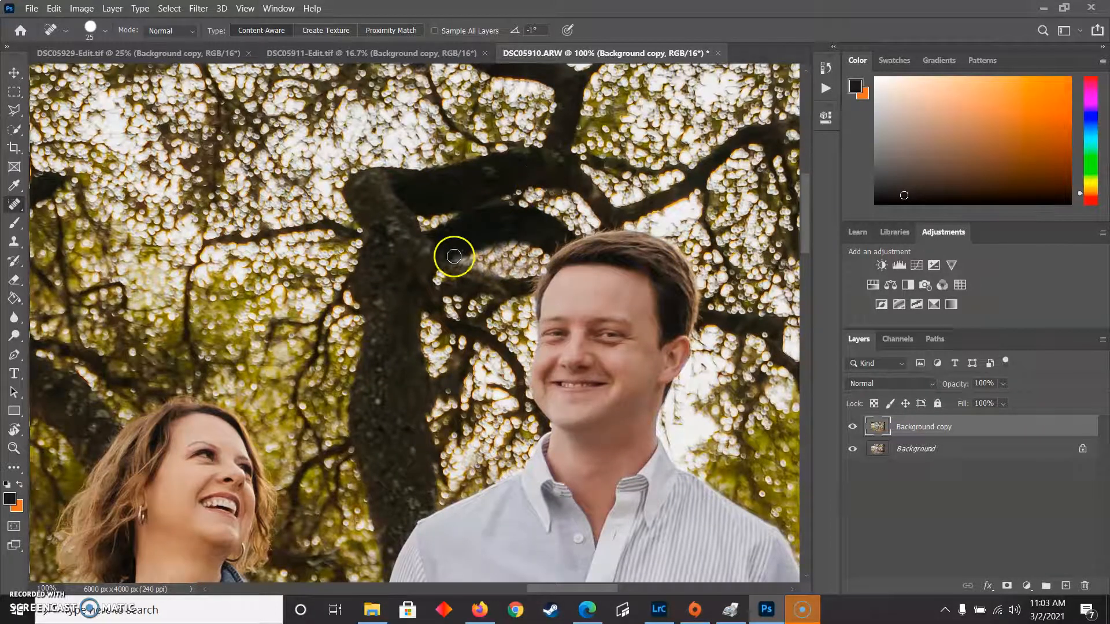
{"action": "mouse_move", "coordinate": [486, 242]}
{"action": "left_mouse_down"}
{"action": "mouse_move", "coordinate": [543, 237]}
{"action": "mouse_move", "coordinate": [479, 241]}
{"action": "mouse_move", "coordinate": [553, 244]}
{"action": "mouse_move", "coordinate": [490, 242]}
{"action": "left_mouse_up"}
{"action": "left_click", "coordinate": [538, 247]}
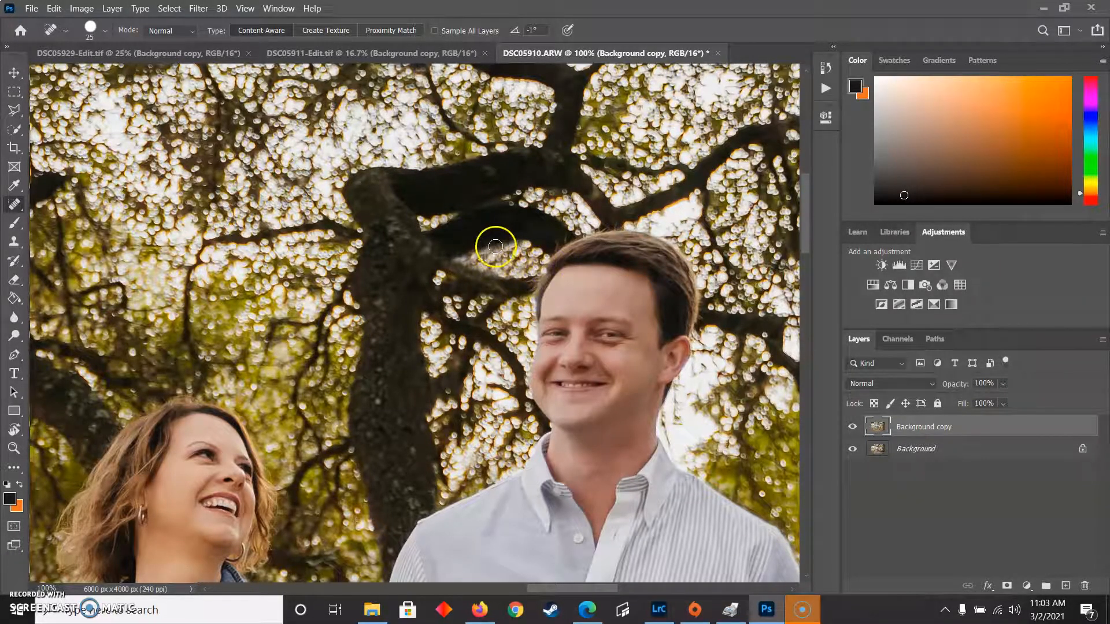
Clone nearby branch texture over the joint between the dark branch and the trunk with the Clone Stamp tool.
{"action": "left_click", "coordinate": [14, 249]}
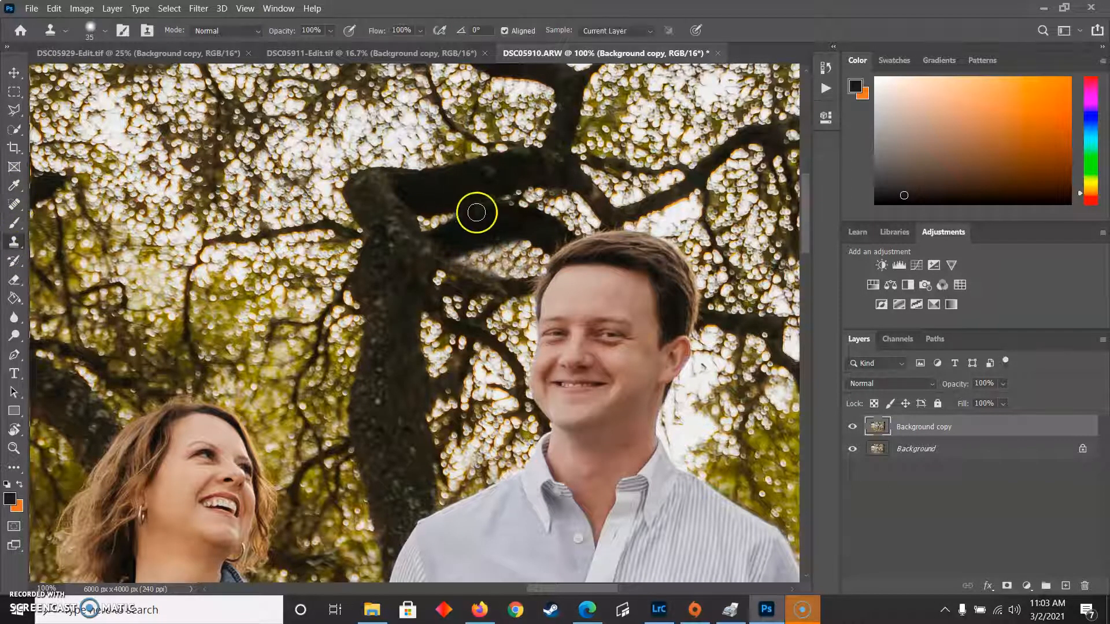
{"action": "left_click", "coordinate": [450, 249], "text": "alt"}
{"action": "left_click_drag", "start_coordinate": [450, 254], "coordinate": [439, 250]}
{"action": "left_click", "coordinate": [390, 310], "text": "alt"}
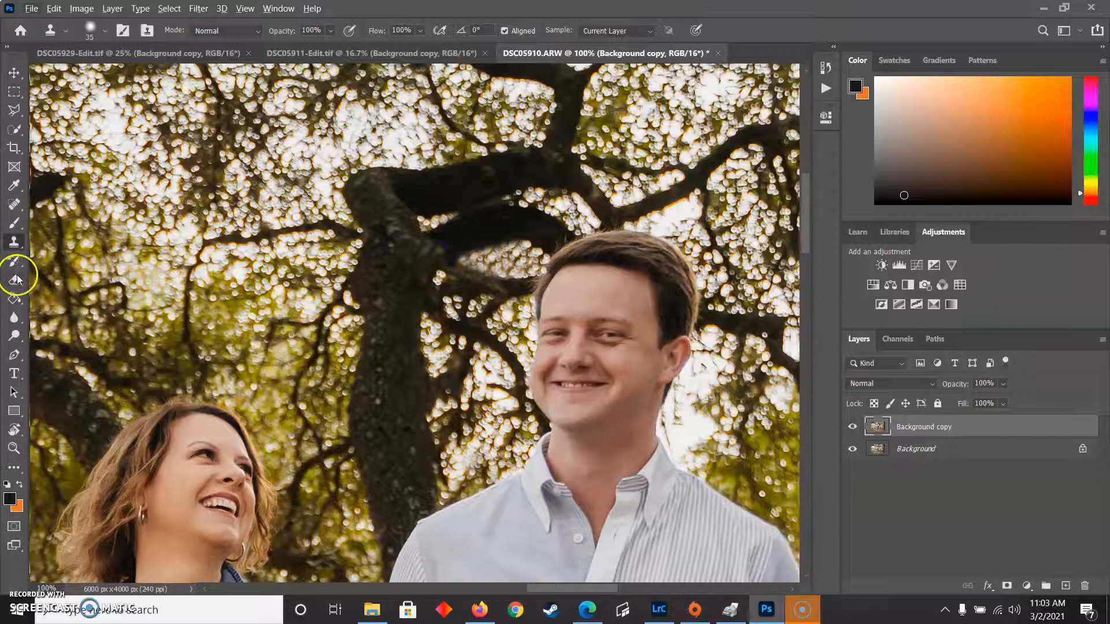
Retouch the dark branch from its joint with the trunk along its lower edge with the Spot Healing Brush.
{"action": "left_click", "coordinate": [14, 203]}
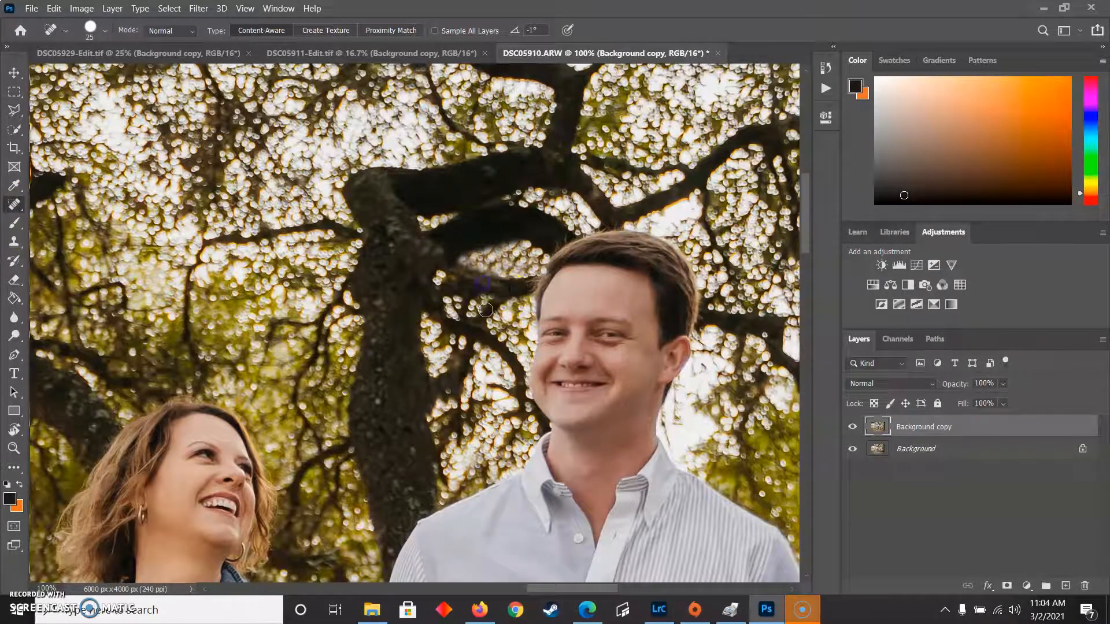
{"action": "right_click", "coordinate": [455, 269]}
{"action": "left_click", "coordinate": [457, 251]}
{"action": "left_click", "coordinate": [446, 246]}
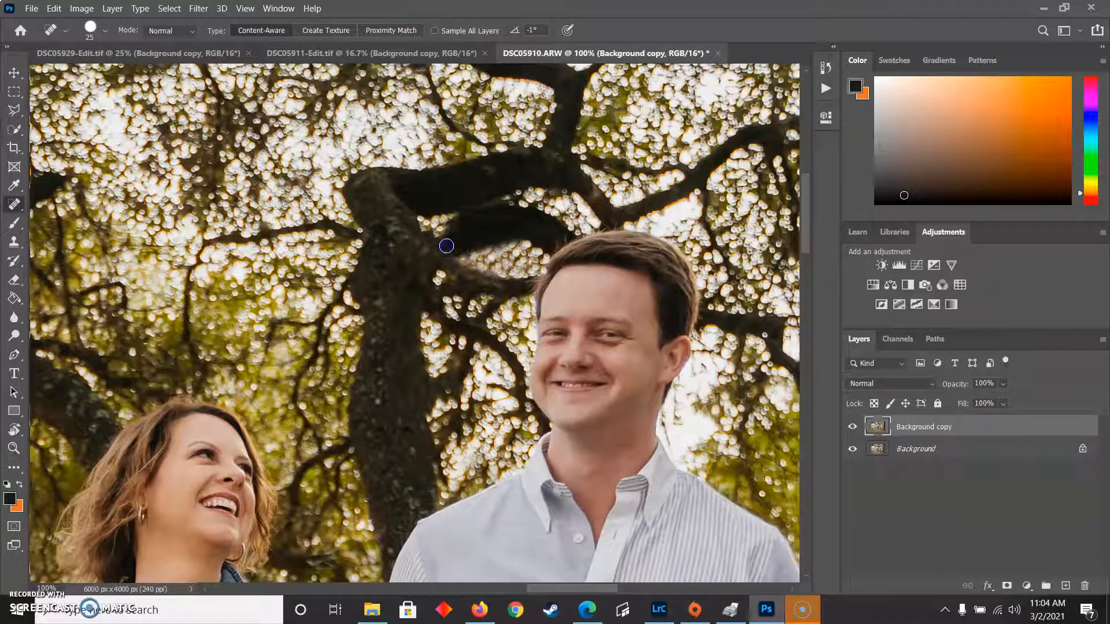
{"action": "mouse_move", "coordinate": [441, 241]}
{"action": "left_mouse_down"}
{"action": "mouse_move", "coordinate": [455, 232]}
{"action": "mouse_move", "coordinate": [478, 250]}
{"action": "left_mouse_up"}
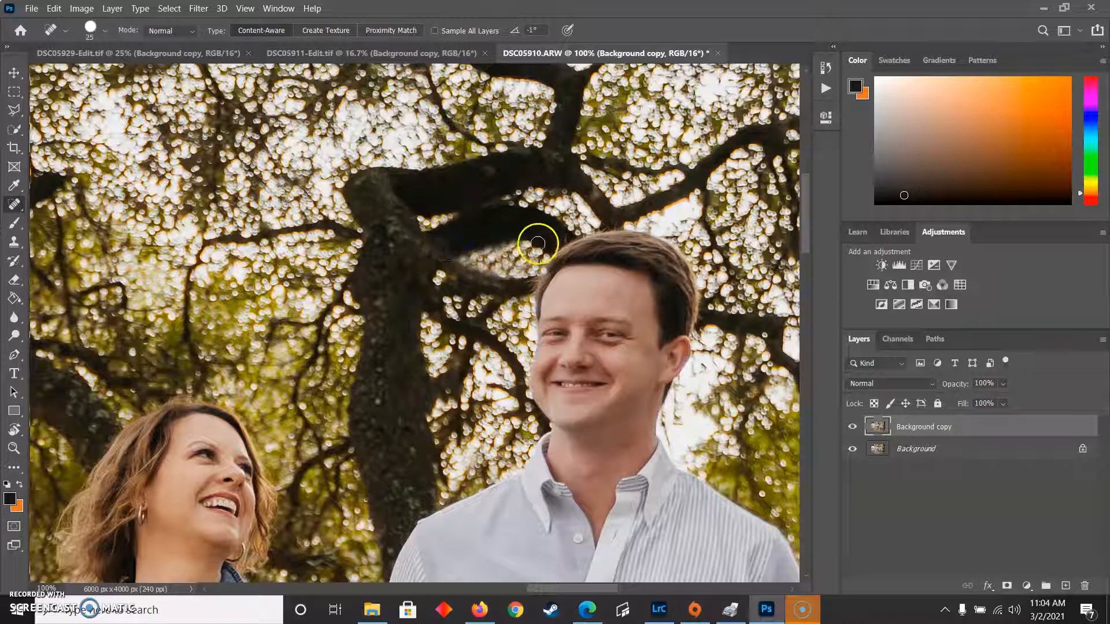
{"action": "left_click_drag", "start_coordinate": [484, 218], "coordinate": [531, 219]}
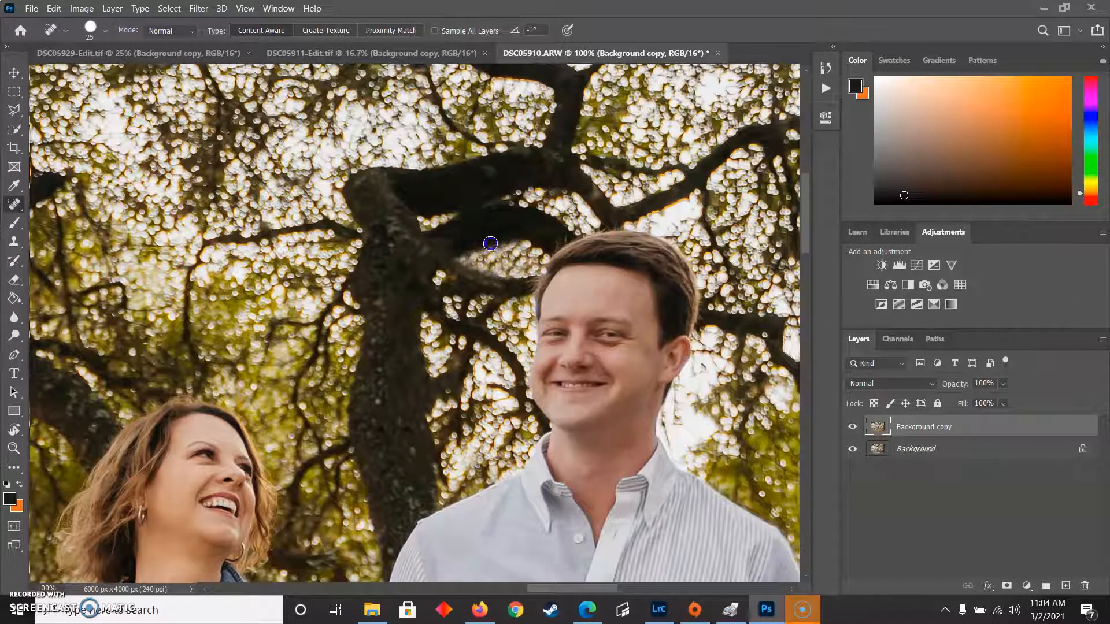
{"action": "left_click_drag", "start_coordinate": [529, 233], "coordinate": [529, 234]}
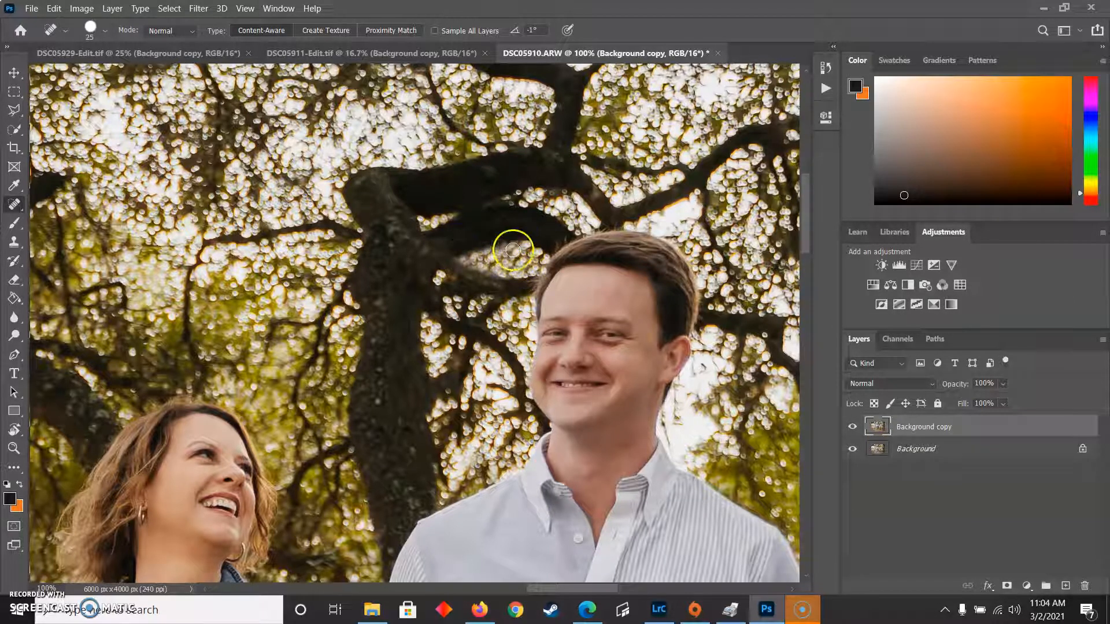
Blend the dark branch into the trunk with more healing strokes and return to the Clone Stamp tool.
{"action": "mouse_move", "coordinate": [451, 249]}
{"action": "left_mouse_down"}
{"action": "mouse_move", "coordinate": [525, 230]}
{"action": "mouse_move", "coordinate": [470, 257]}
{"action": "mouse_move", "coordinate": [487, 232]}
{"action": "mouse_move", "coordinate": [527, 230]}
{"action": "mouse_move", "coordinate": [566, 268]}
{"action": "mouse_move", "coordinate": [473, 237]}
{"action": "mouse_move", "coordinate": [460, 244]}
{"action": "mouse_move", "coordinate": [495, 228]}
{"action": "mouse_move", "coordinate": [447, 243]}
{"action": "mouse_move", "coordinate": [484, 226]}
{"action": "mouse_move", "coordinate": [466, 266]}
{"action": "mouse_move", "coordinate": [440, 241]}
{"action": "mouse_move", "coordinate": [474, 226]}
{"action": "mouse_move", "coordinate": [489, 238]}
{"action": "mouse_move", "coordinate": [445, 243]}
{"action": "mouse_move", "coordinate": [446, 232]}
{"action": "mouse_move", "coordinate": [491, 221]}
{"action": "mouse_move", "coordinate": [472, 253]}
{"action": "mouse_move", "coordinate": [443, 255]}
{"action": "left_mouse_up"}
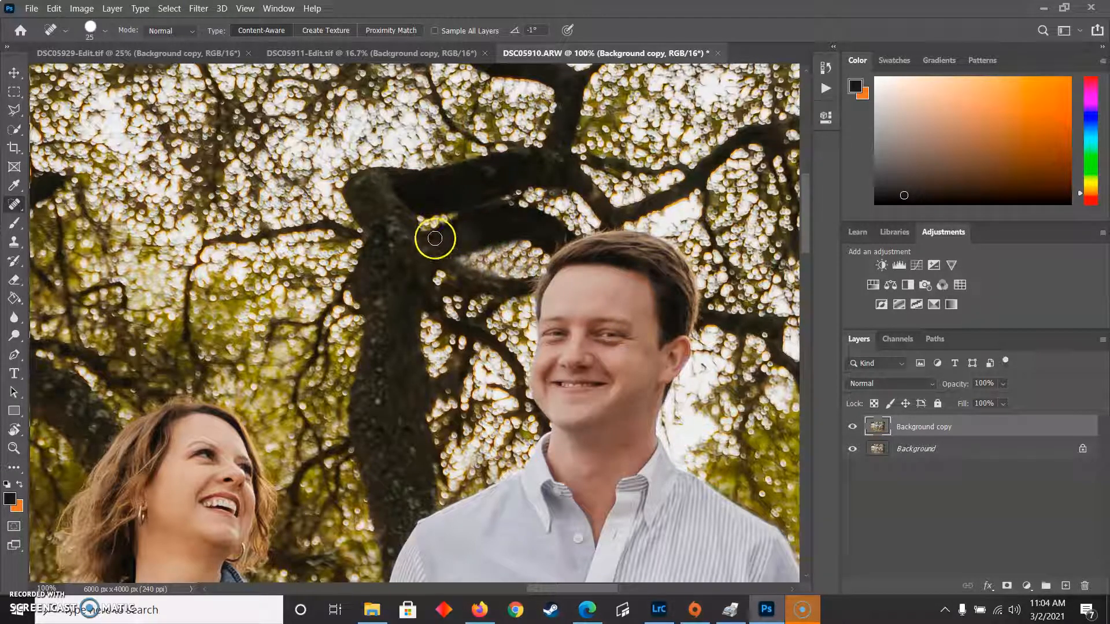
{"action": "mouse_move", "coordinate": [439, 238]}
{"action": "left_mouse_down"}
{"action": "mouse_move", "coordinate": [460, 228]}
{"action": "mouse_move", "coordinate": [438, 248]}
{"action": "mouse_move", "coordinate": [458, 230]}
{"action": "left_mouse_up"}
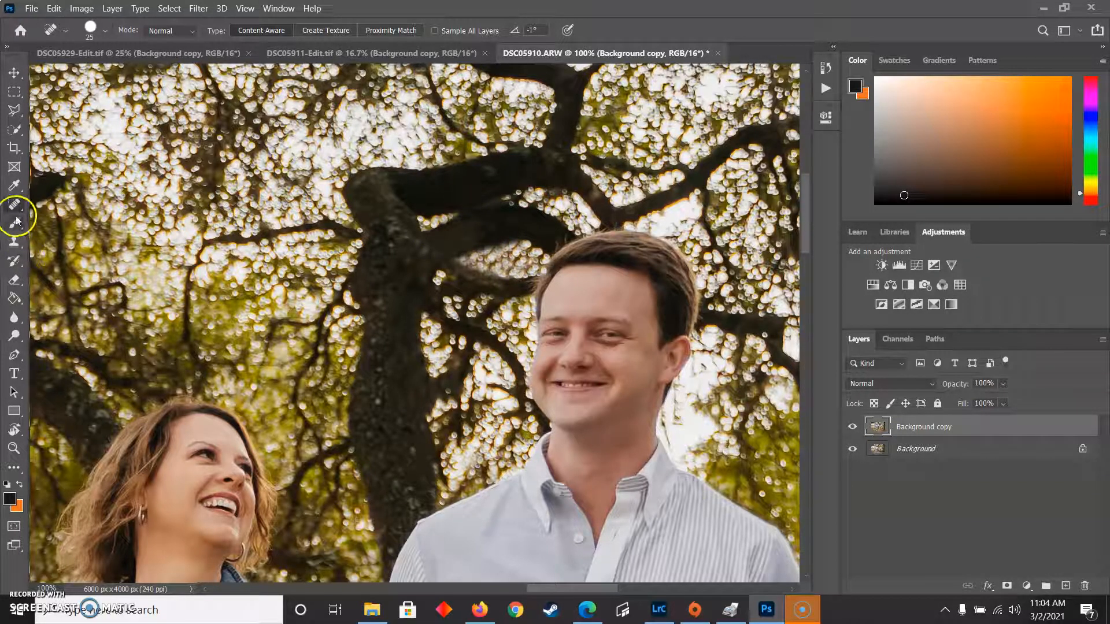
{"action": "left_click", "coordinate": [14, 241]}
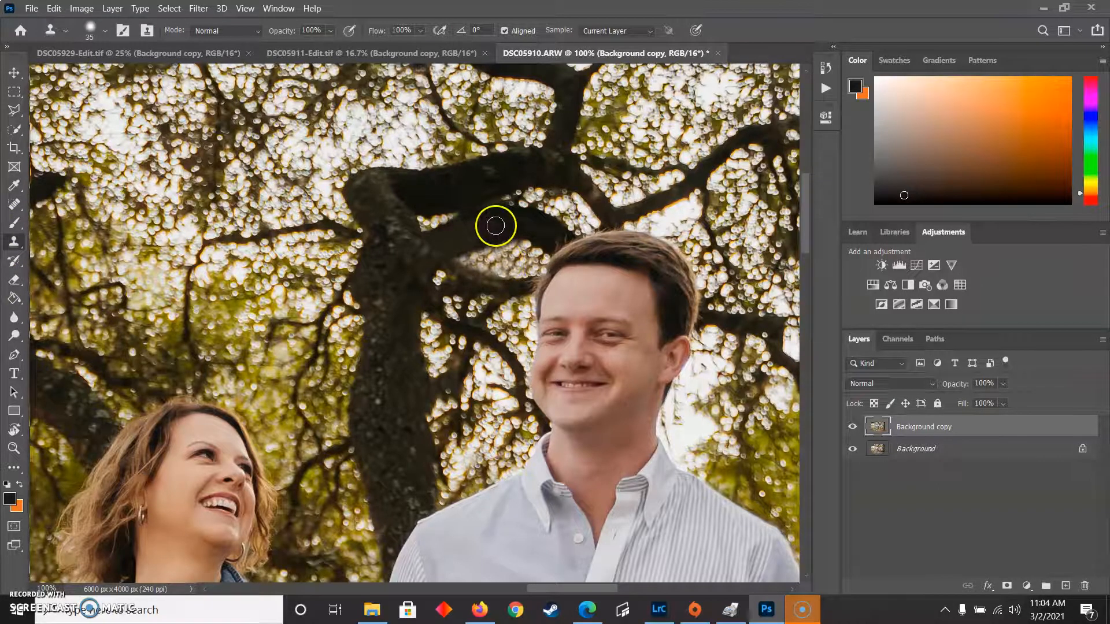
Clone dark bark over the lighter stretch of the lower branch between the trunk and the man's hair with the Clone Stamp tool.
{"action": "left_click", "coordinate": [491, 226], "text": "alt"}
{"action": "mouse_move", "coordinate": [459, 234]}
{"action": "left_mouse_down"}
{"action": "mouse_move", "coordinate": [492, 242]}
{"action": "mouse_move", "coordinate": [487, 226]}
{"action": "mouse_move", "coordinate": [477, 227]}
{"action": "mouse_move", "coordinate": [617, 312]}
{"action": "mouse_move", "coordinate": [548, 352]}
{"action": "mouse_move", "coordinate": [453, 291]}
{"action": "mouse_move", "coordinate": [447, 240]}
{"action": "mouse_move", "coordinate": [519, 233]}
{"action": "mouse_move", "coordinate": [492, 225]}
{"action": "mouse_move", "coordinate": [473, 232]}
{"action": "mouse_move", "coordinate": [553, 225]}
{"action": "mouse_move", "coordinate": [564, 241]}
{"action": "mouse_move", "coordinate": [529, 252]}
{"action": "mouse_move", "coordinate": [423, 244]}
{"action": "mouse_move", "coordinate": [455, 236]}
{"action": "mouse_move", "coordinate": [663, 318]}
{"action": "mouse_move", "coordinate": [504, 264]}
{"action": "mouse_move", "coordinate": [456, 233]}
{"action": "left_mouse_up"}
{"action": "left_click", "coordinate": [487, 225], "text": "alt"}
{"action": "left_click", "coordinate": [478, 227]}
{"action": "left_click", "coordinate": [453, 291], "text": "alt"}
{"action": "left_click", "coordinate": [497, 235], "text": "alt"}
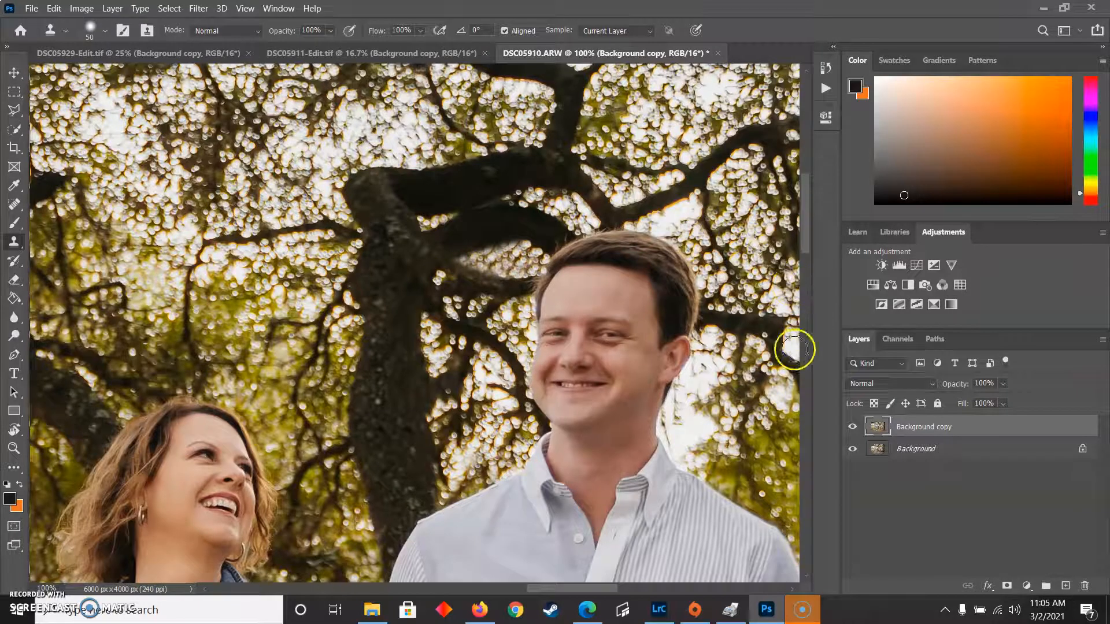
{"action": "left_click", "coordinate": [771, 363]}
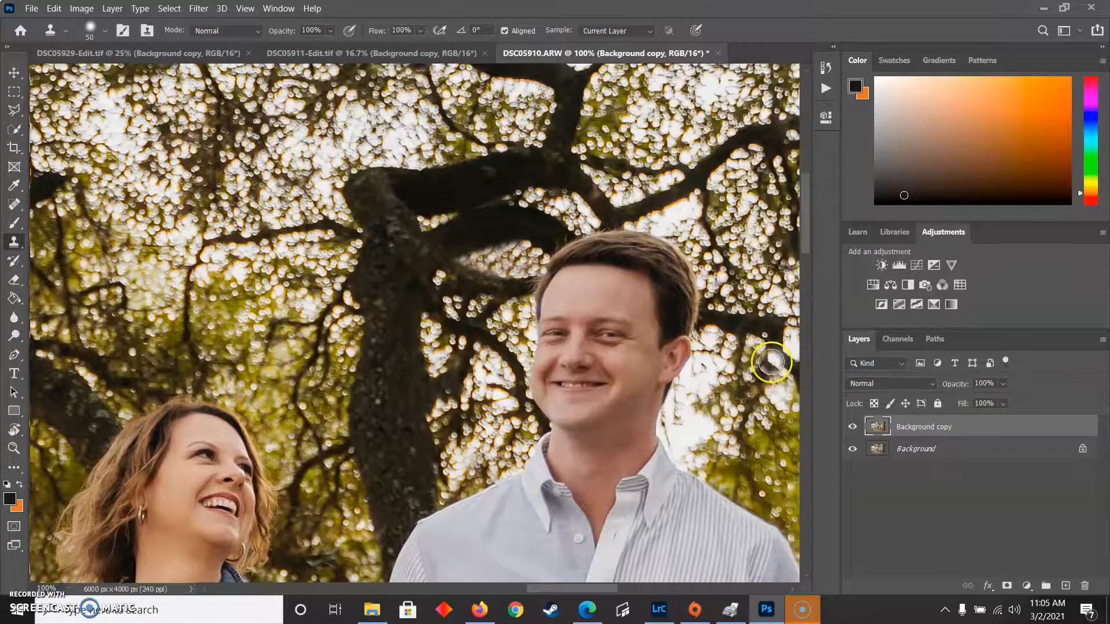
Heal the blemish between the eyebrows of the man beside the woman, using the Spot Healing Brush at size 10.
{"action": "left_click", "coordinate": [17, 206]}
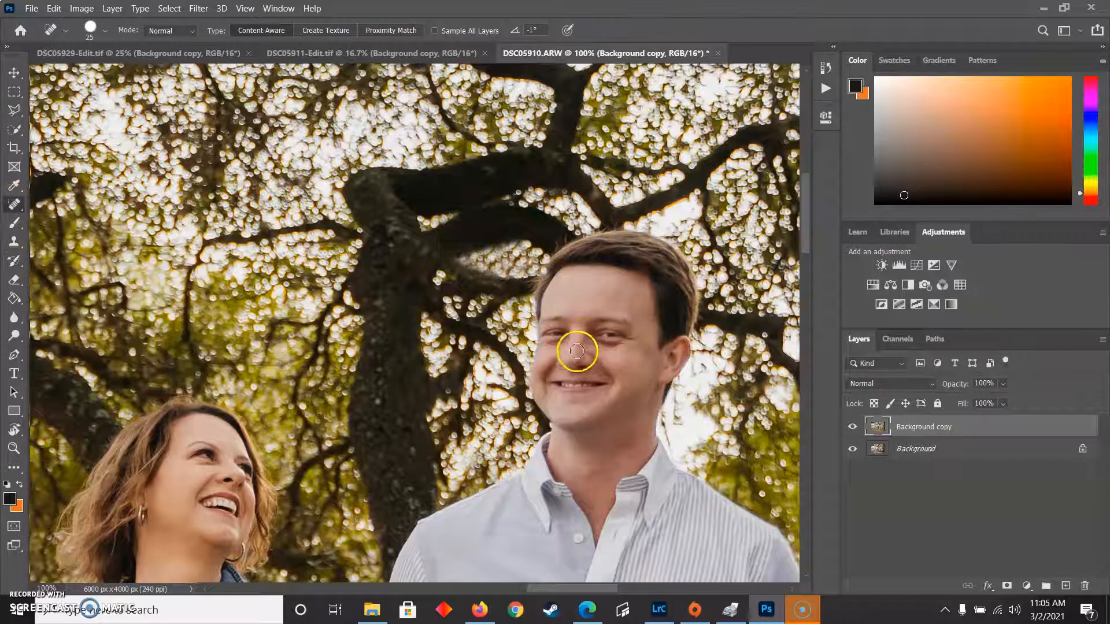
{"action": "key", "text": "bracketleft"}
{"action": "key", "text": "bracketleft"}
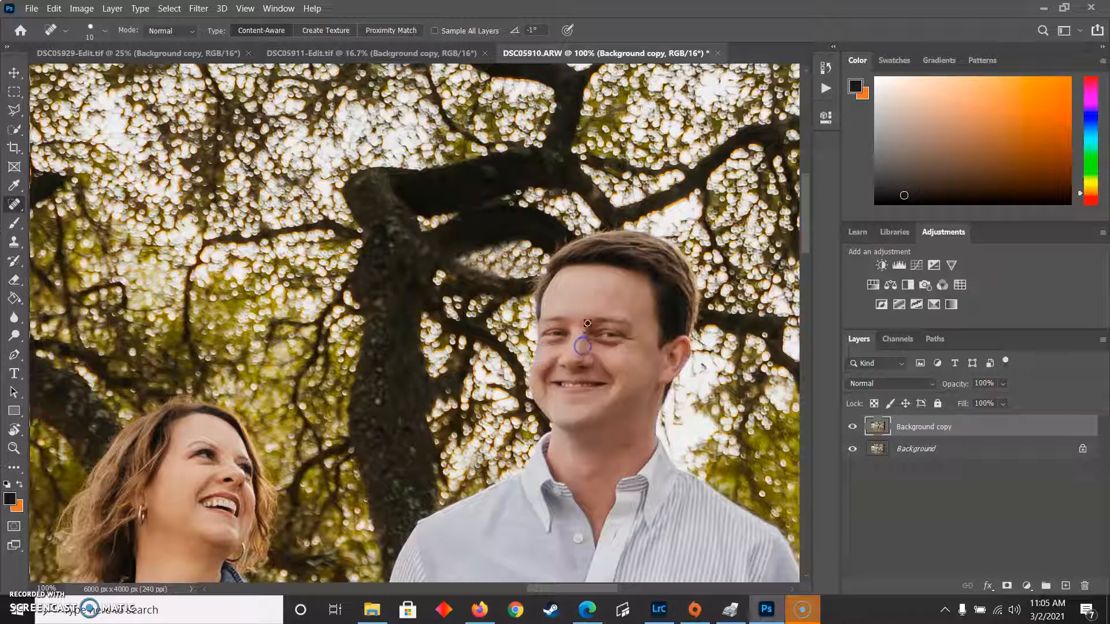
{"action": "left_click", "coordinate": [587, 324]}
Compare the whole photo before and after retouching by repeatedly hiding and showing the Background copy layer, ending with it shown.
{"action": "left_click_drag", "start_coordinate": [441, 439], "coordinate": [530, 266]}
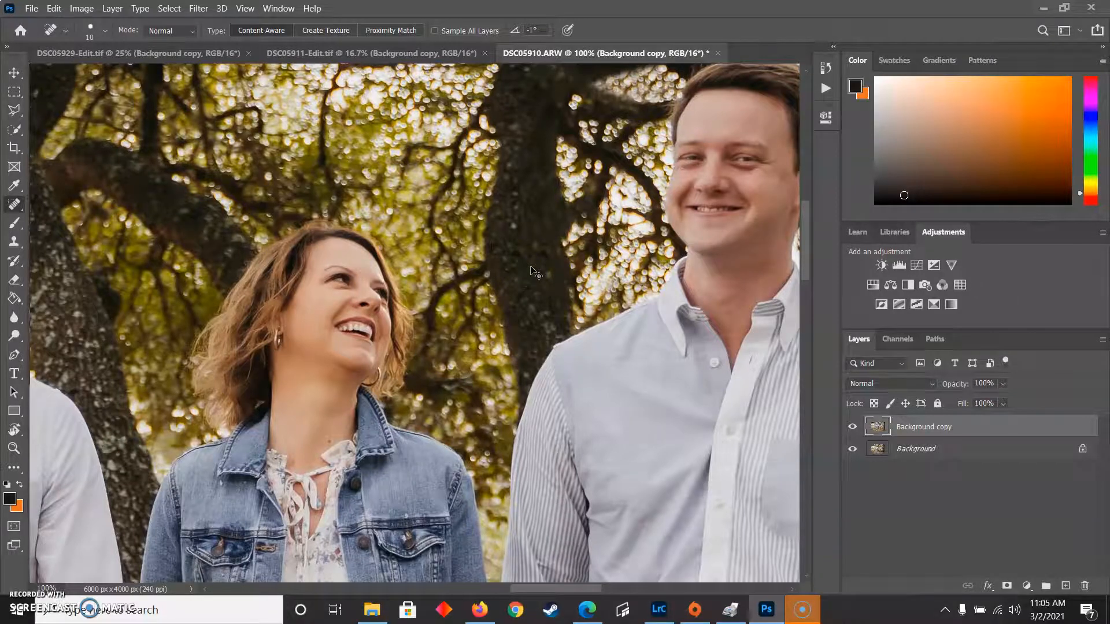
{"action": "key", "text": "ctrl+minus"}
{"action": "key", "text": "ctrl+minus"}
{"action": "key", "text": "ctrl+minus"}
{"action": "key", "text": "ctrl+minus"}
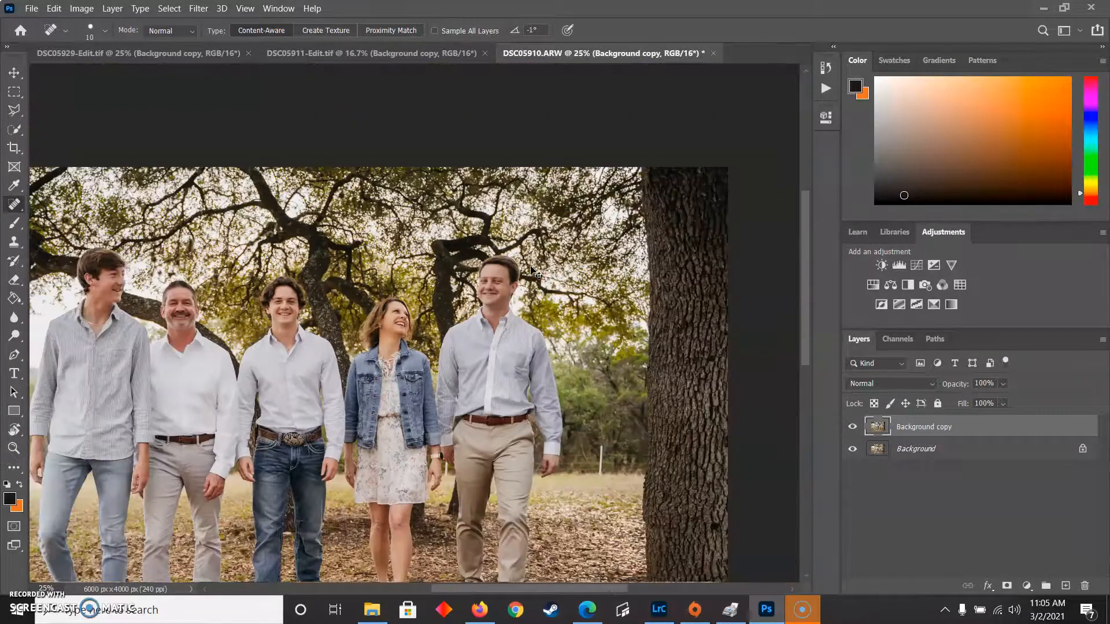
{"action": "key", "text": "ctrl+minus"}
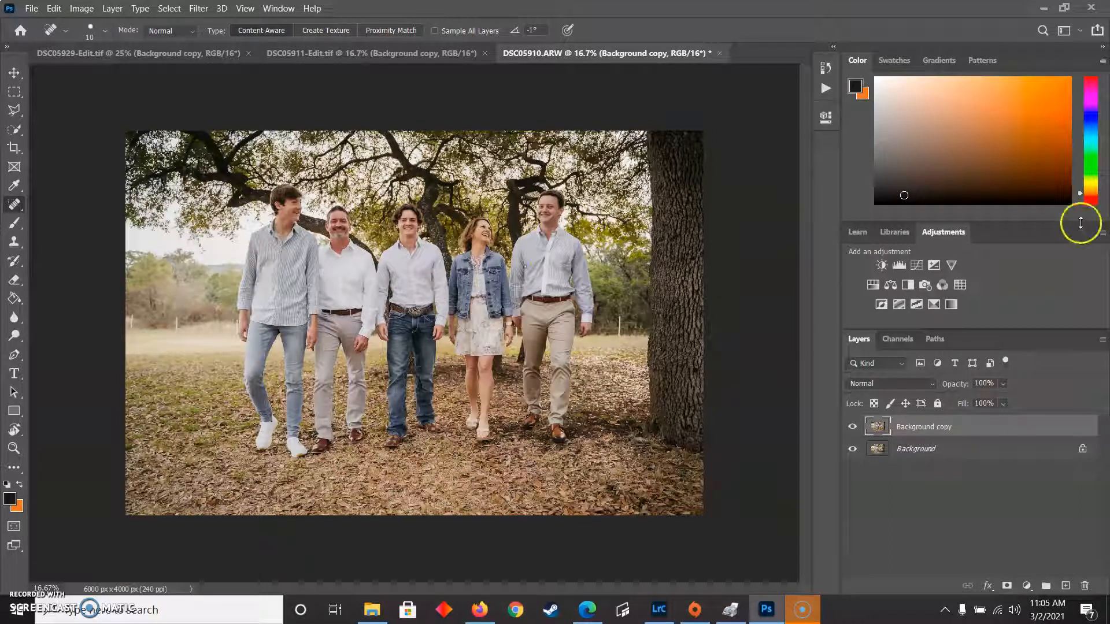
{"action": "left_click", "coordinate": [853, 428]}
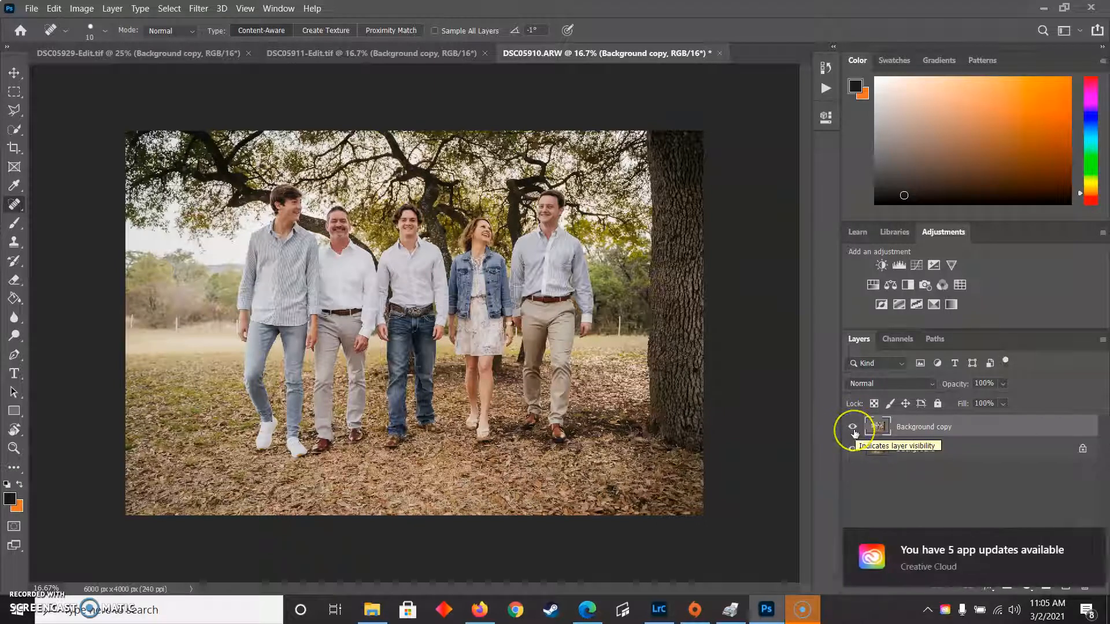
{"action": "left_click", "coordinate": [1083, 539]}
{"action": "left_click", "coordinate": [854, 426]}
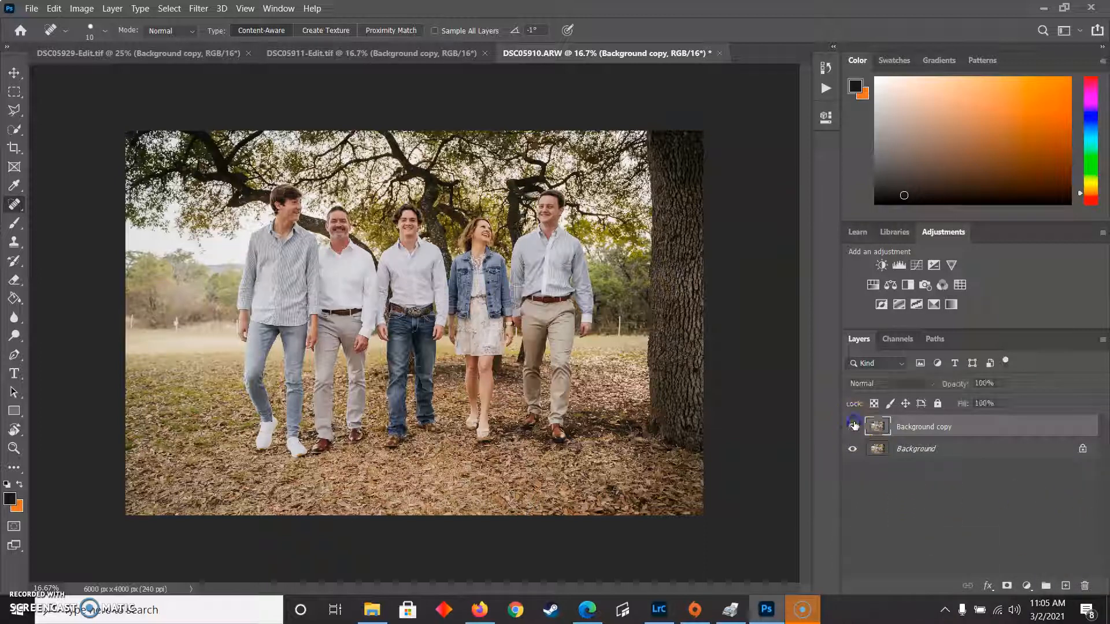
{"action": "left_click", "coordinate": [853, 426]}
{"action": "left_click", "coordinate": [853, 427]}
{"action": "left_click", "coordinate": [854, 427]}
{"action": "left_click", "coordinate": [854, 426]}
{"action": "left_click", "coordinate": [854, 427]}
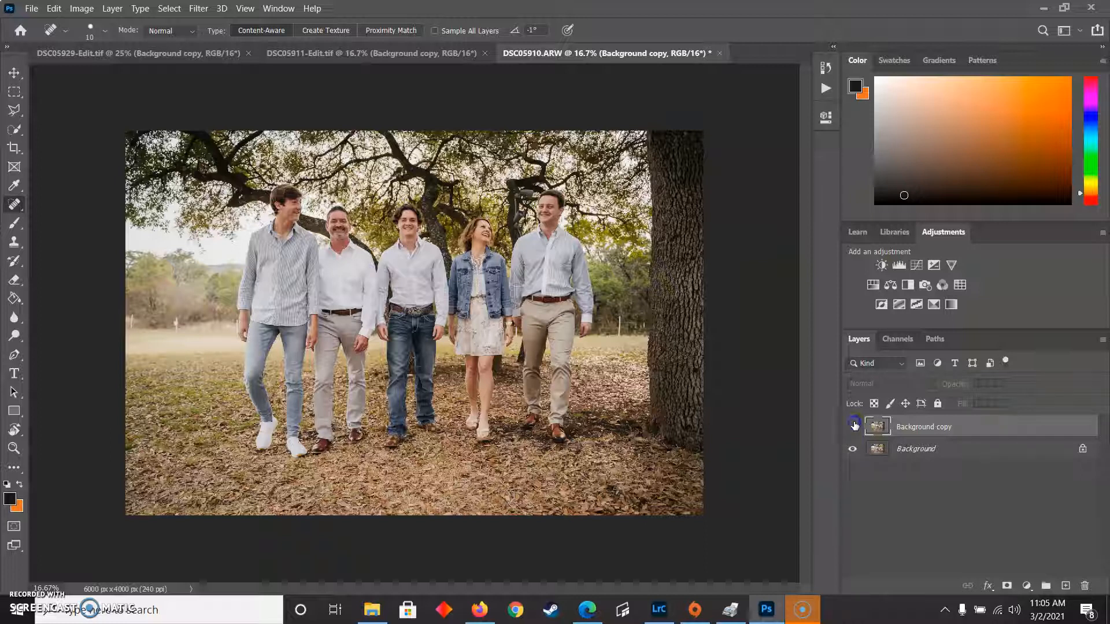
{"action": "left_click", "coordinate": [854, 426]}
{"action": "left_click", "coordinate": [853, 426]}
{"action": "left_click", "coordinate": [854, 426]}
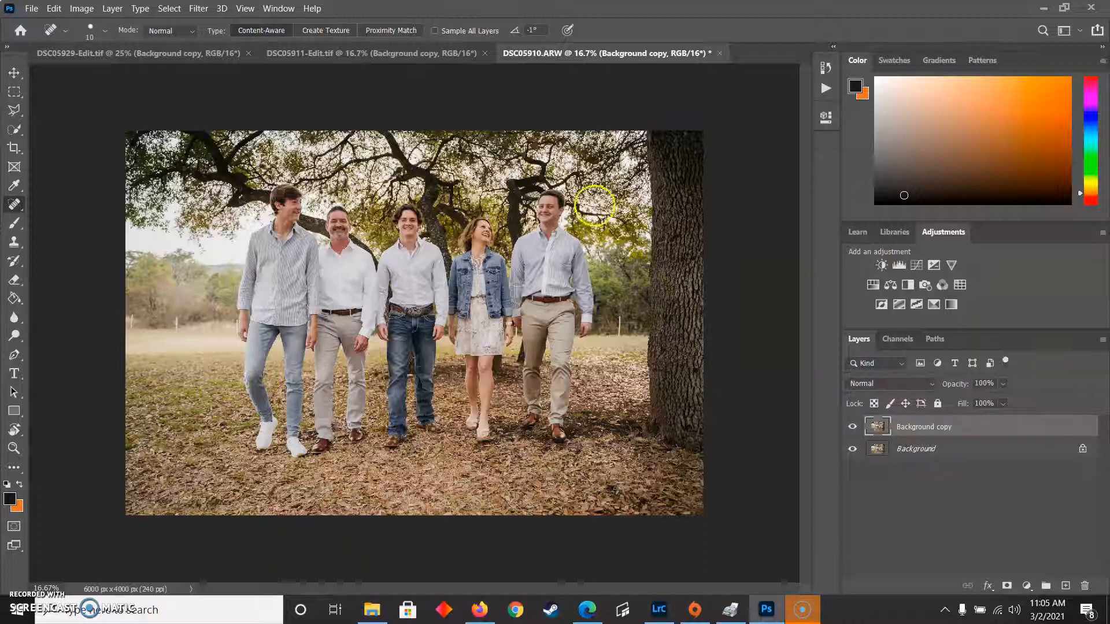